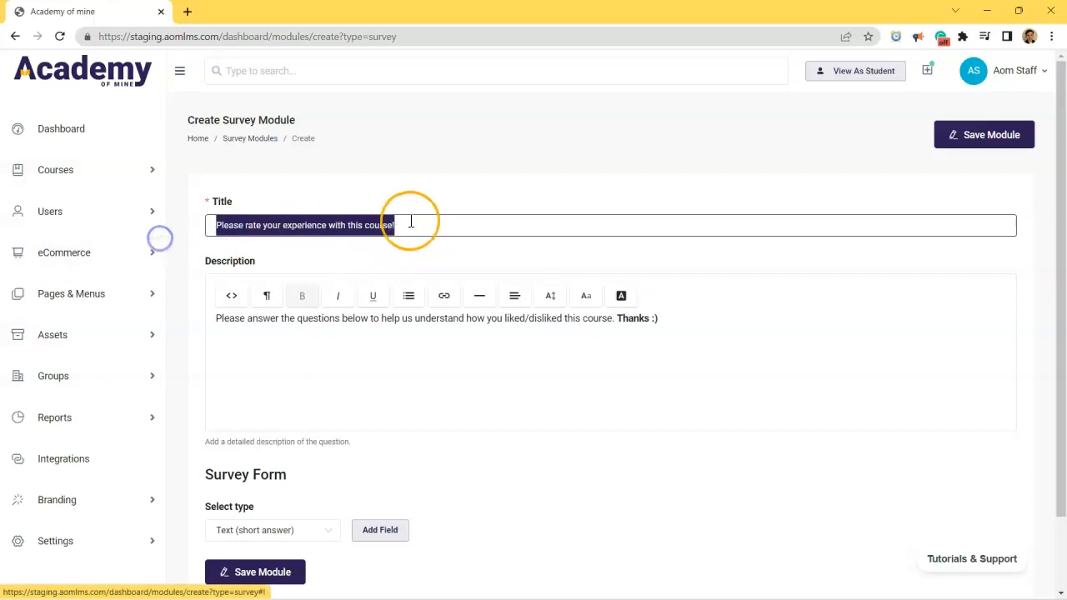
# Review the survey module's title and description and the field types available for the survey form
pyautogui.click(412, 231)
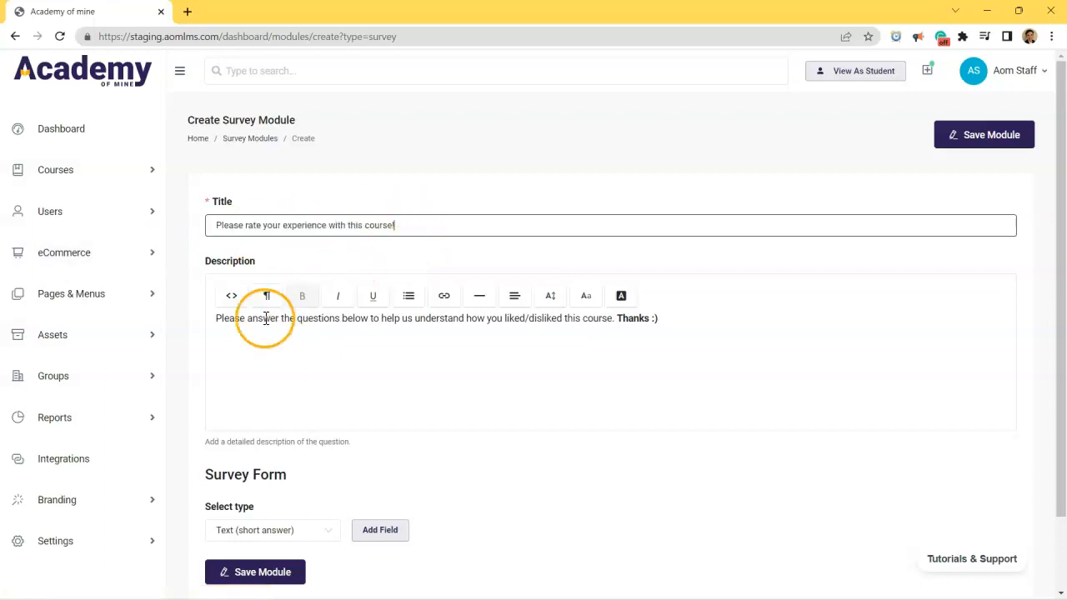
pyautogui.click(216, 320)
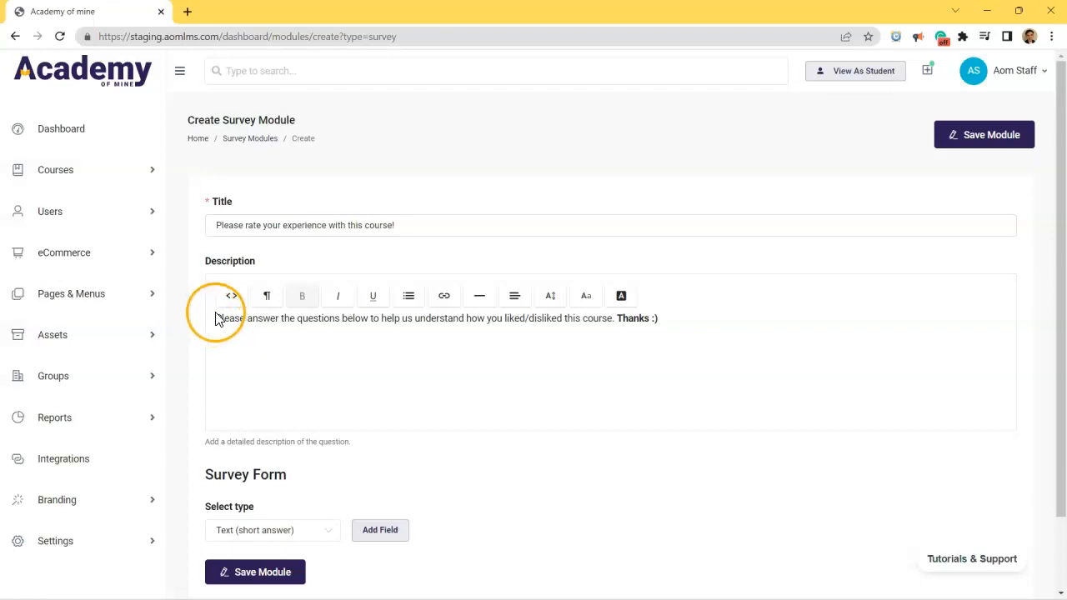
pyautogui.moveTo(218, 316); pyautogui.dragTo(676, 328)
pyautogui.click(676, 328)
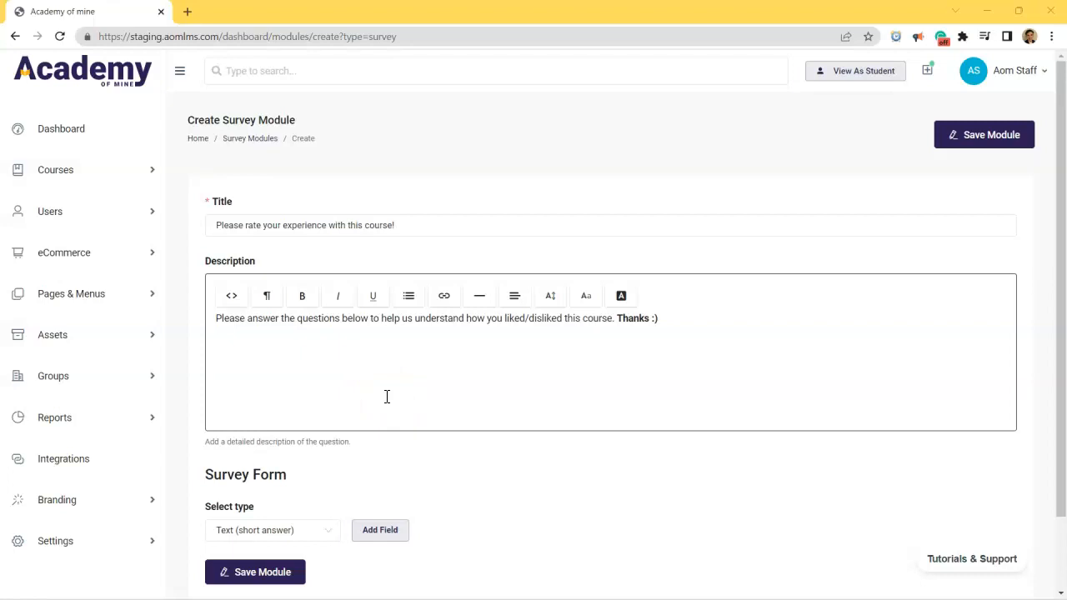
pyautogui.scroll(-2, 386, 397)
pyautogui.click(320, 454)
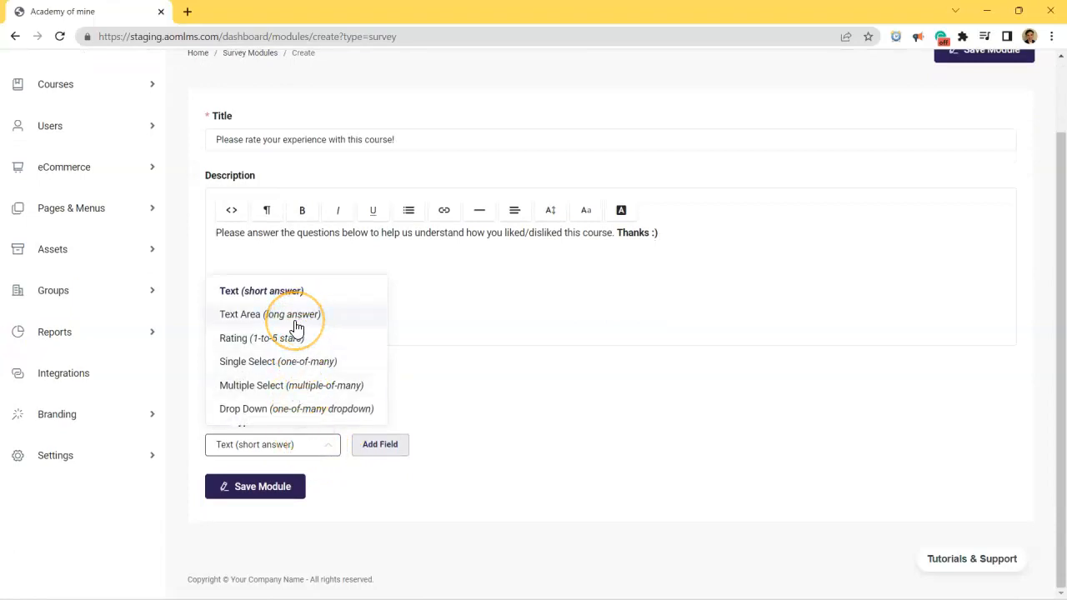
pyautogui.click(442, 381)
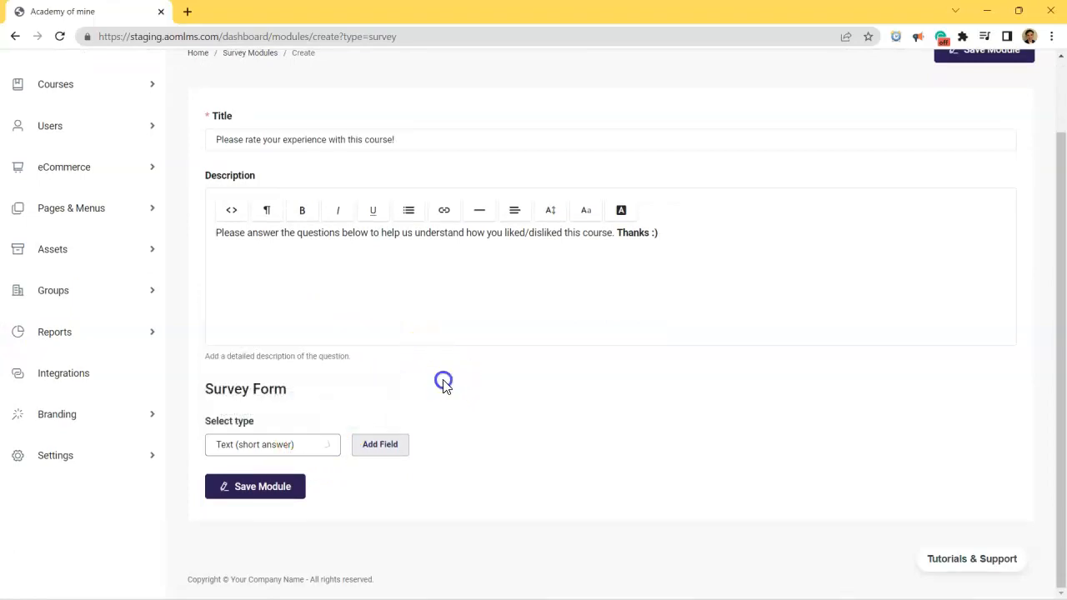
# Add a Text (short answer) field to the survey form
pyautogui.click(276, 443)
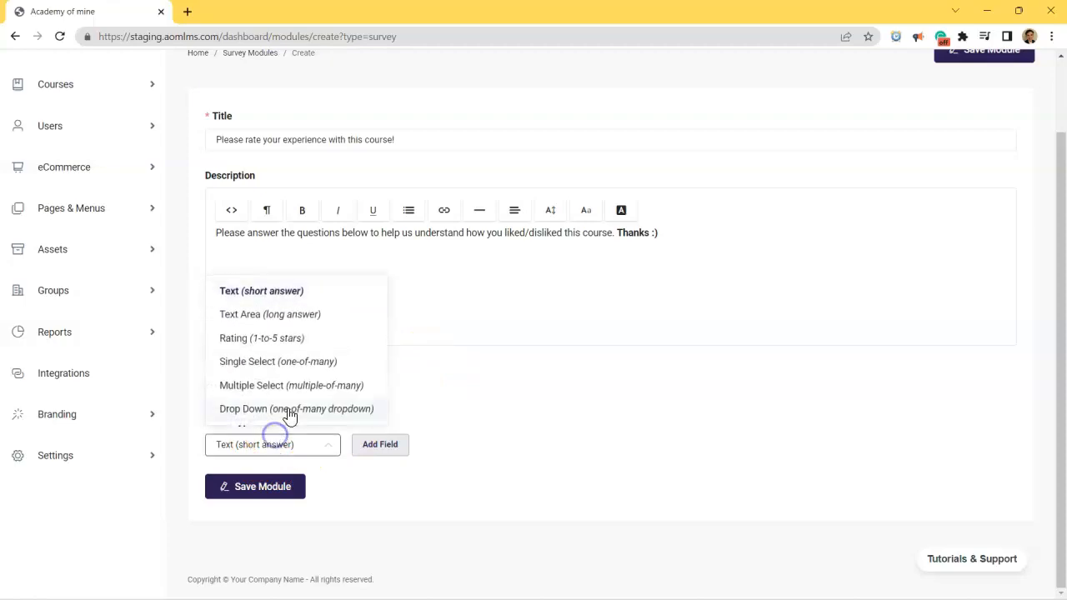
pyautogui.click(287, 296)
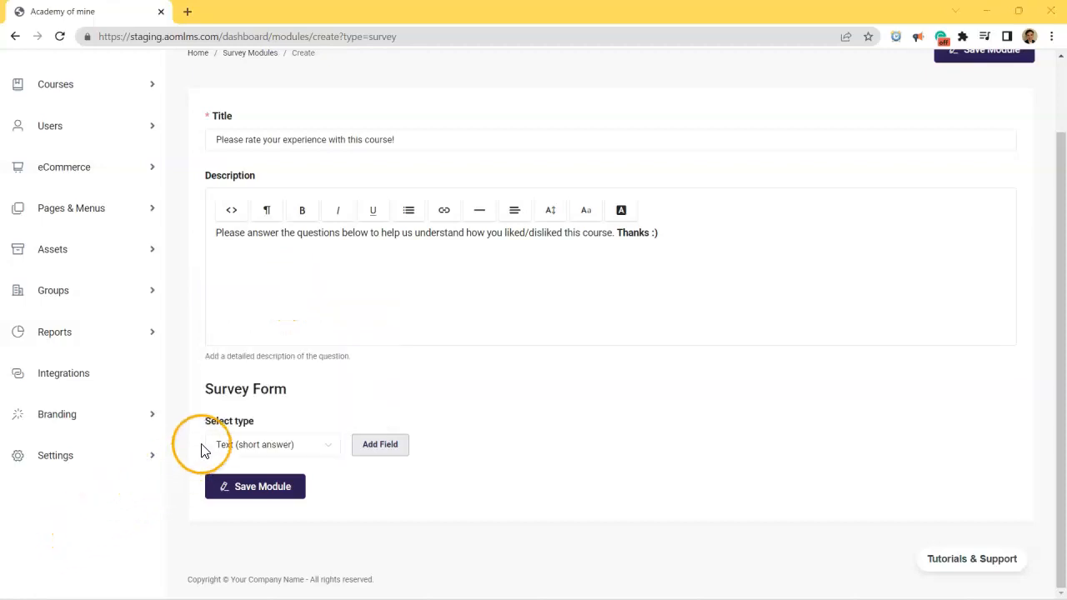
pyautogui.click(250, 449)
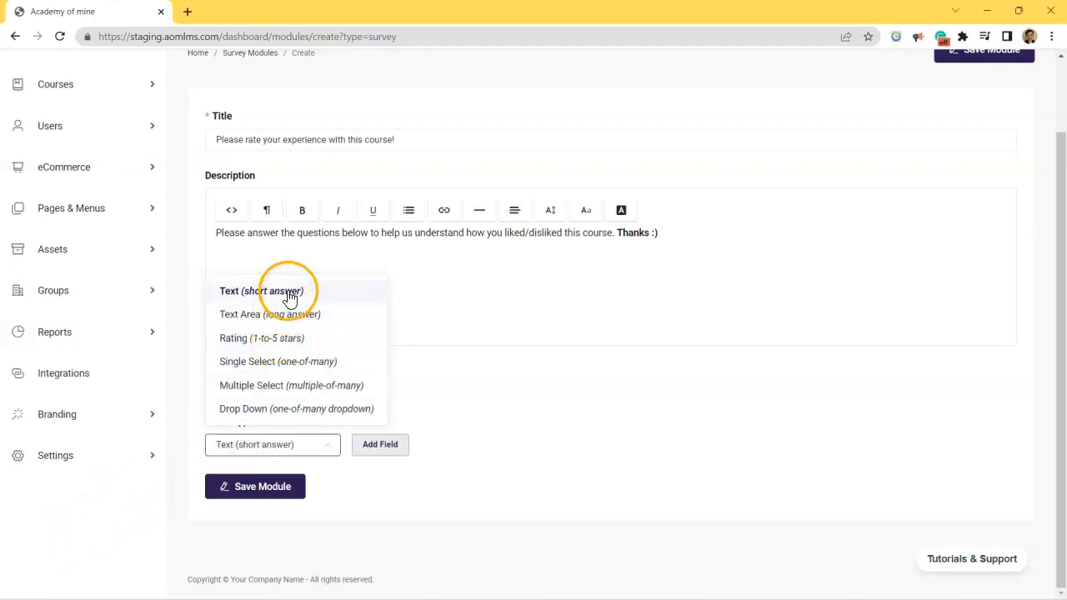
pyautogui.click(287, 295)
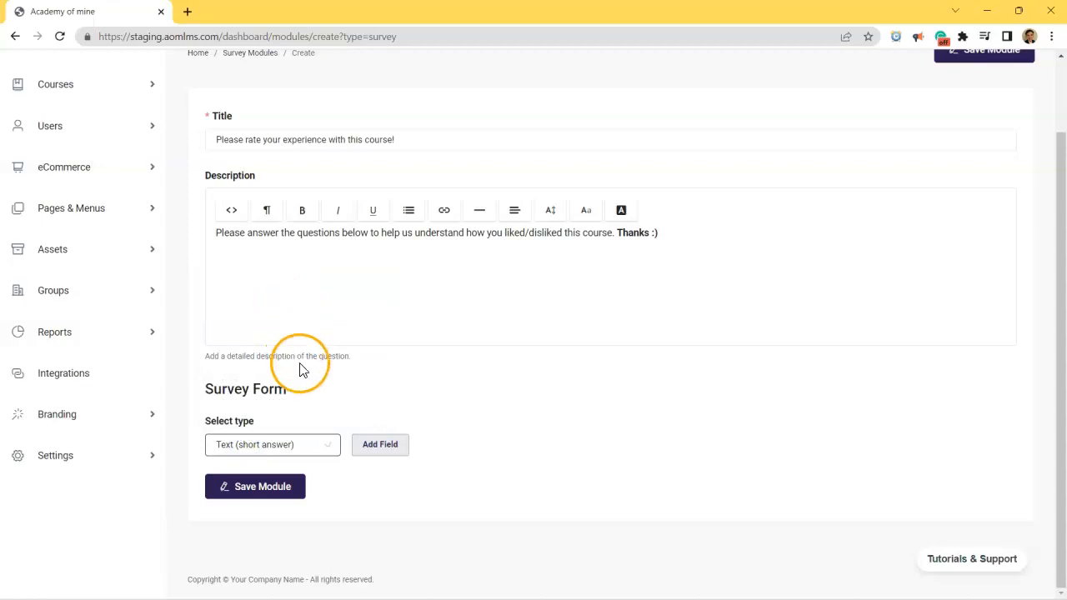
pyautogui.click(328, 441)
pyautogui.click(338, 298)
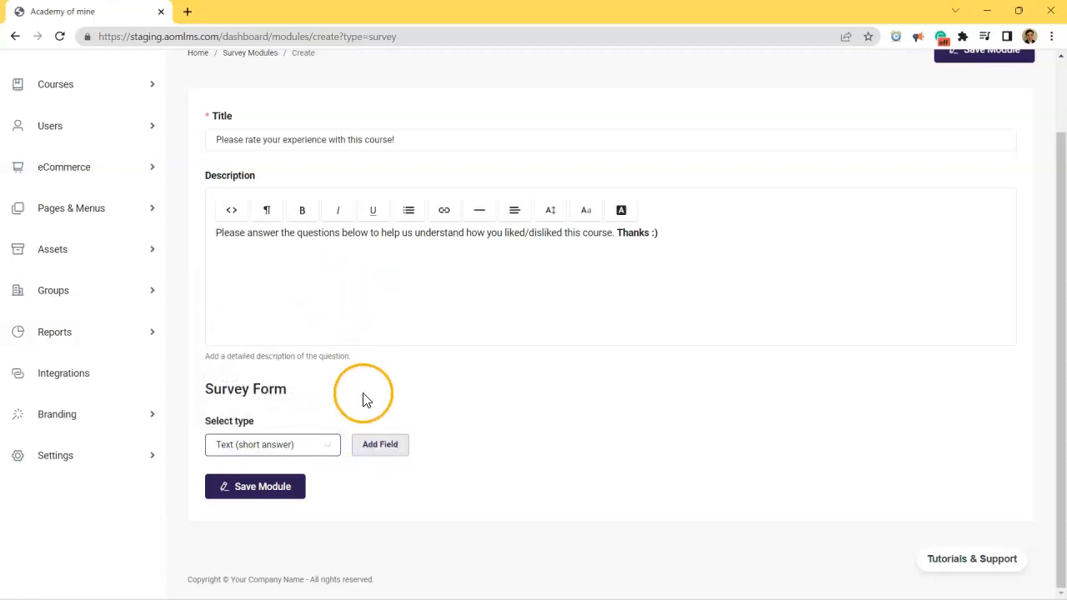
pyautogui.click(376, 442)
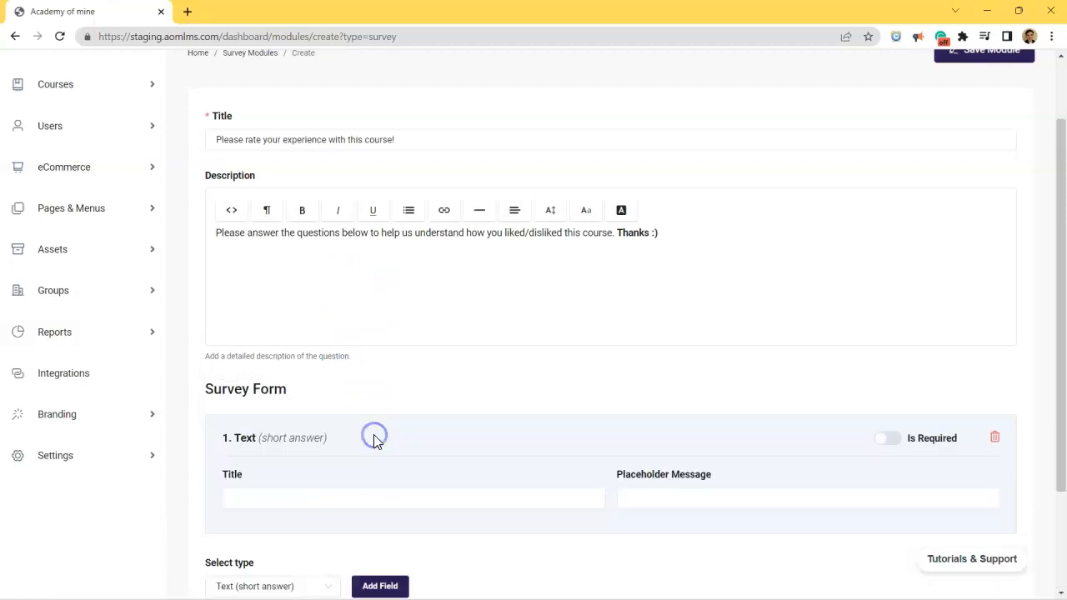
# Title the short-answer field "Would you say you enjoyed this course? (one sentence.)"
pyautogui.scroll(-1, 501, 498)
pyautogui.click(467, 434)
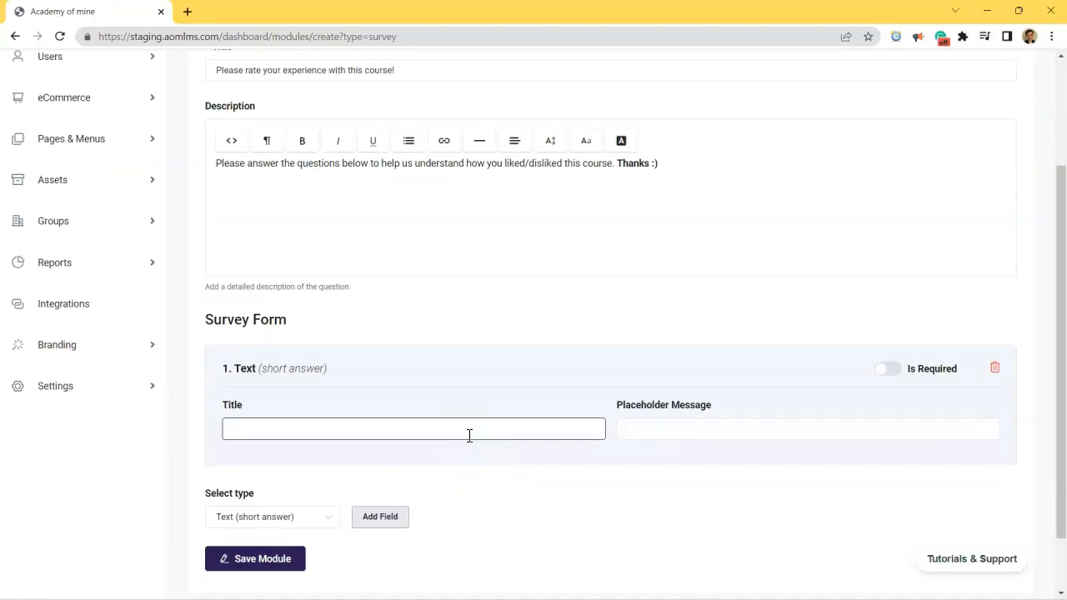
pyautogui.click(471, 428)
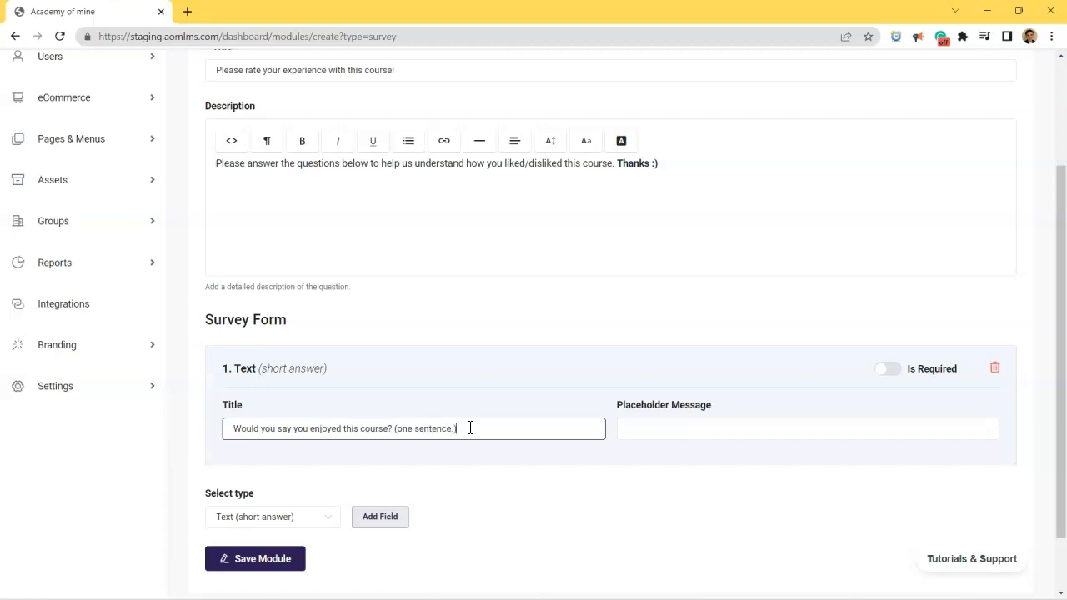
# Make the short-answer question required and set its placeholder message to "You're required to answer this."
pyautogui.click(670, 428)
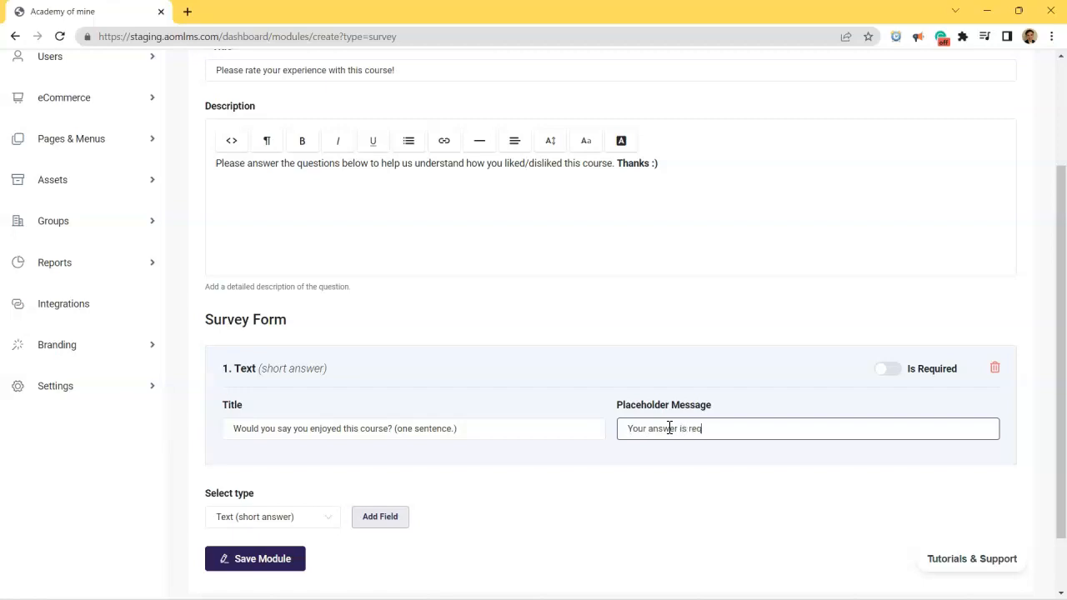
pyautogui.click(896, 371)
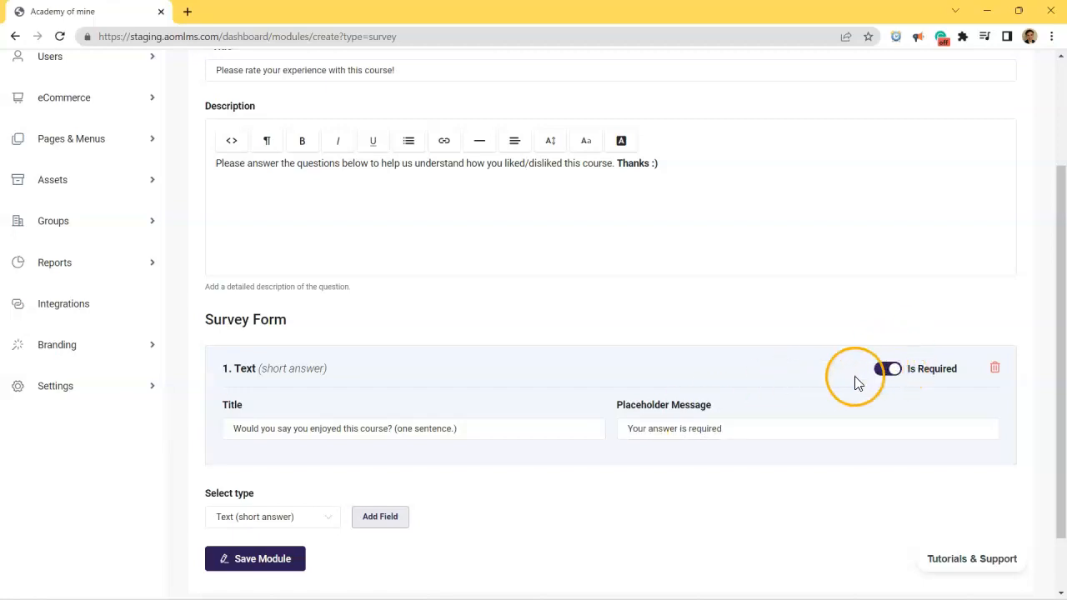
pyautogui.moveTo(749, 427); pyautogui.dragTo(610, 442)
pyautogui.write('Y')
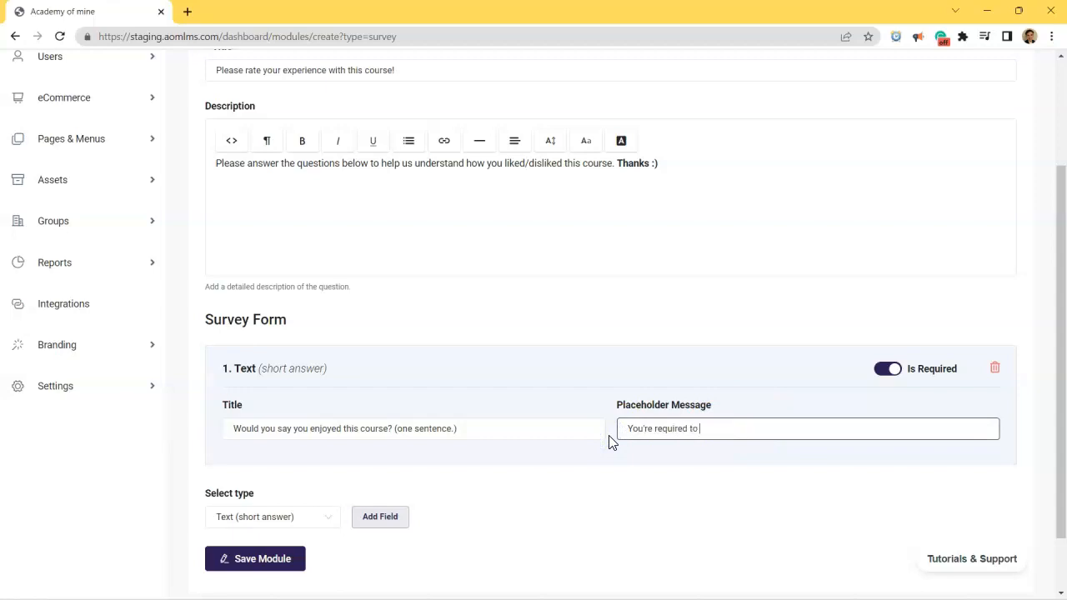
pyautogui.click(467, 467)
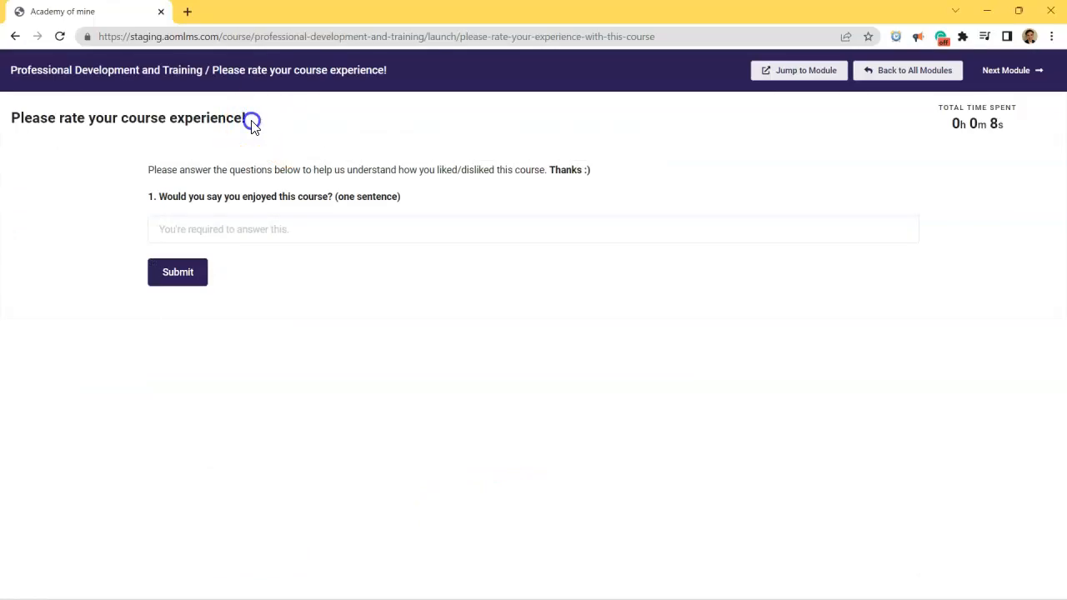
# Try the sample answer "Ok, so I will respond to this." in the student view's survey question, and clear it
pyautogui.moveTo(151, 199)
pyautogui.mouseDown()
pyautogui.moveTo(383, 213)
pyautogui.moveTo(151, 212)
pyautogui.mouseUp()
pyautogui.click(403, 203)
pyautogui.click(164, 234)
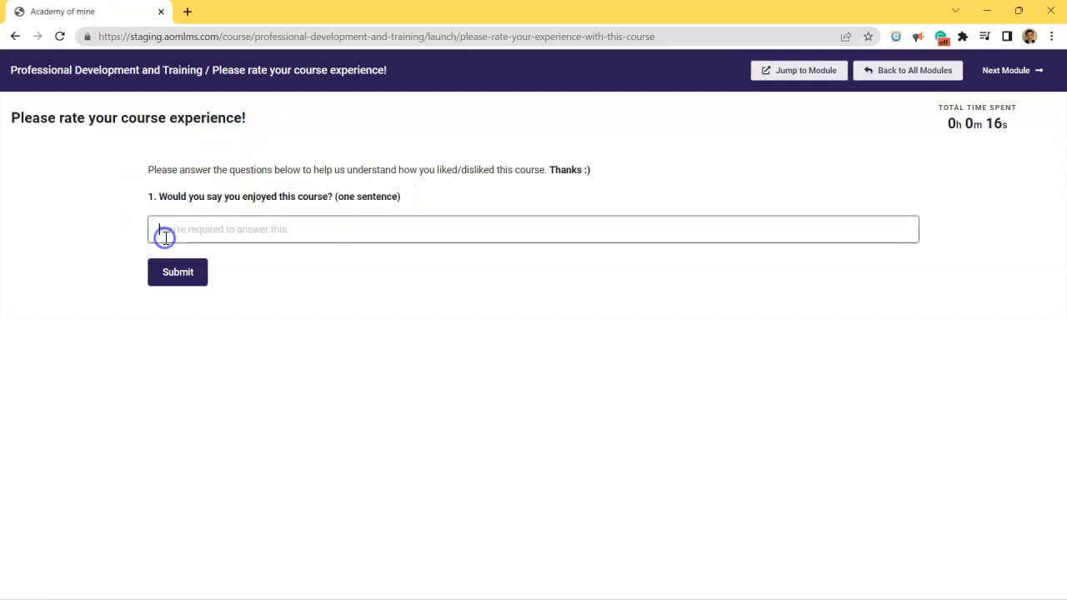
pyautogui.write('Ok, so')
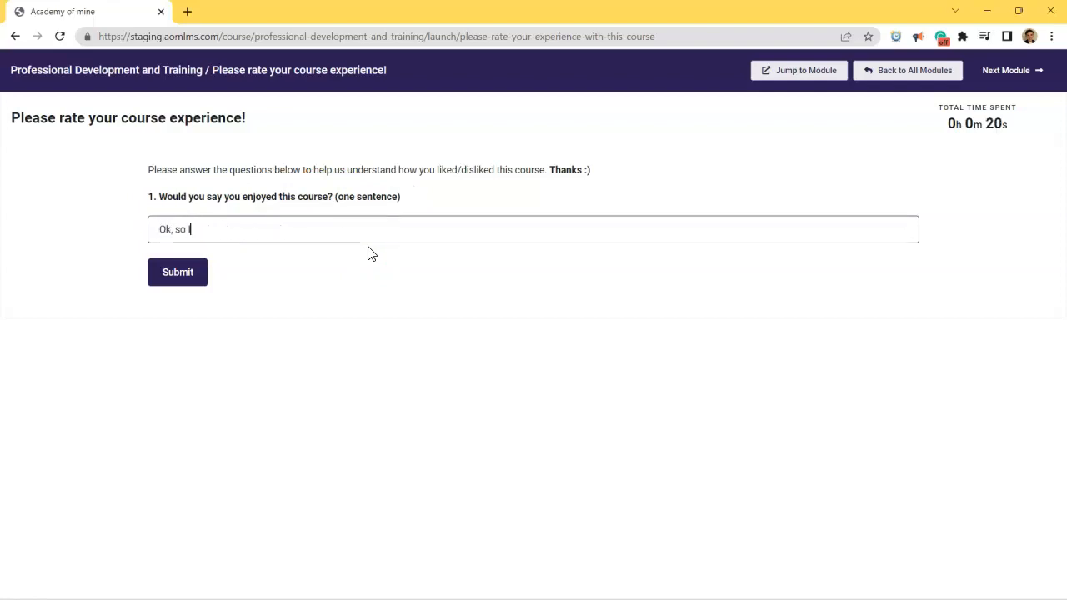
pyautogui.write(' I will respond to s')
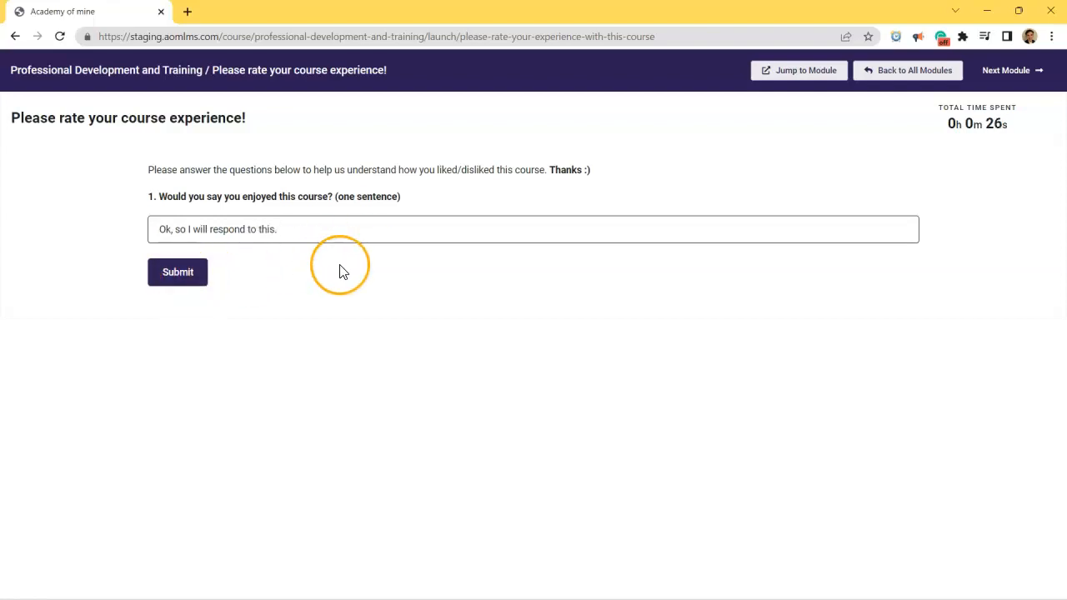
pyautogui.hotkey('ctrl', 'a')
pyautogui.press('BackSpace')
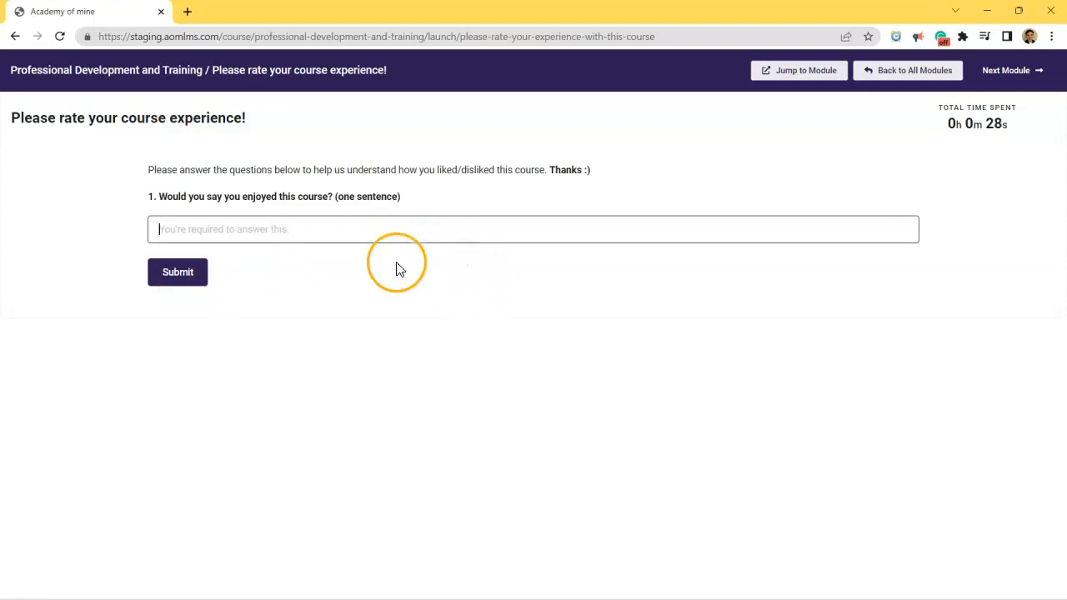
pyautogui.click(180, 229)
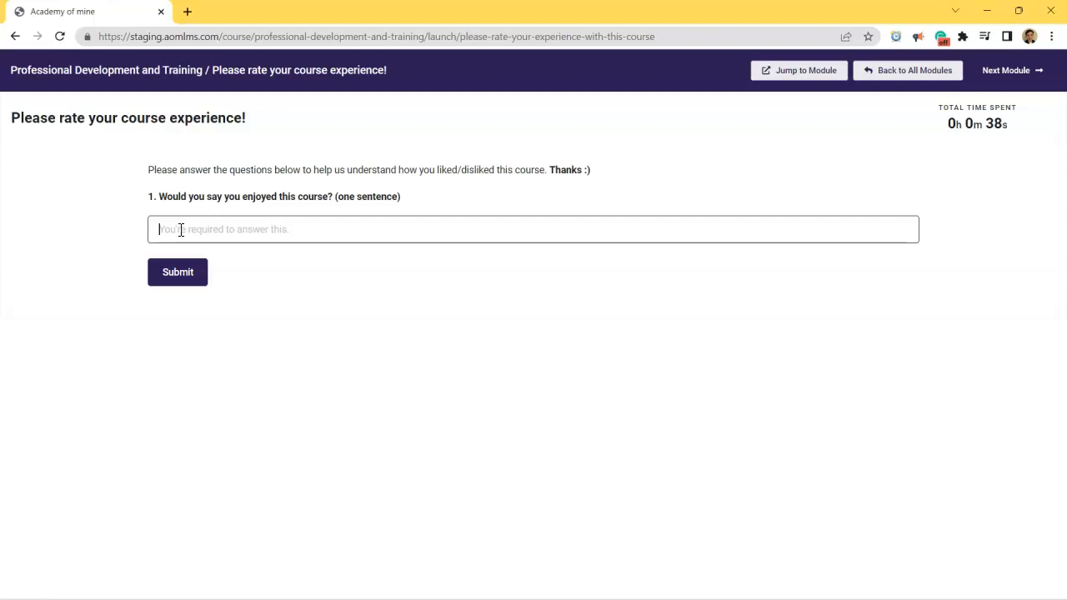
# Examine the fields of the existing course-experience survey, comparing the Text/HTML (short answer) and Text Area (long answer) questions
pyautogui.click(493, 392)
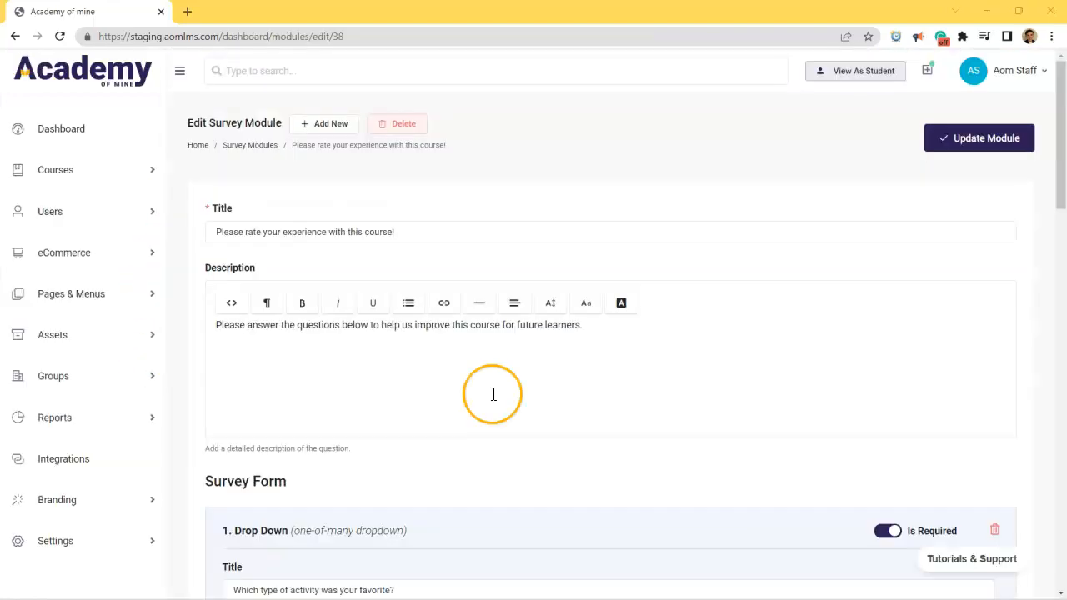
pyautogui.scroll(-2, 494, 394)
pyautogui.scroll(-9, 493, 394)
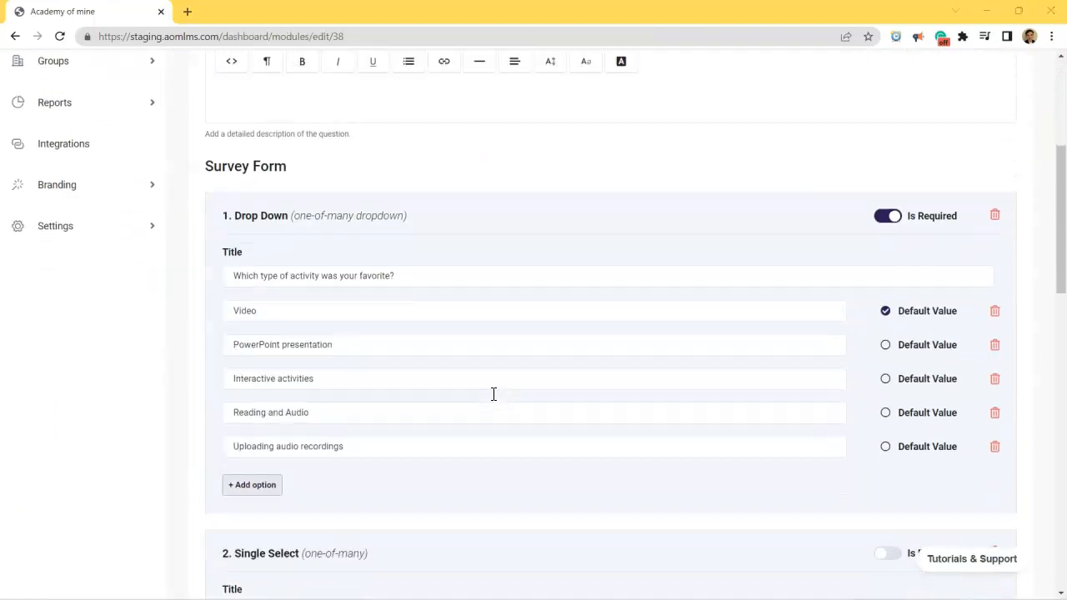
pyautogui.scroll(-5, 493, 395)
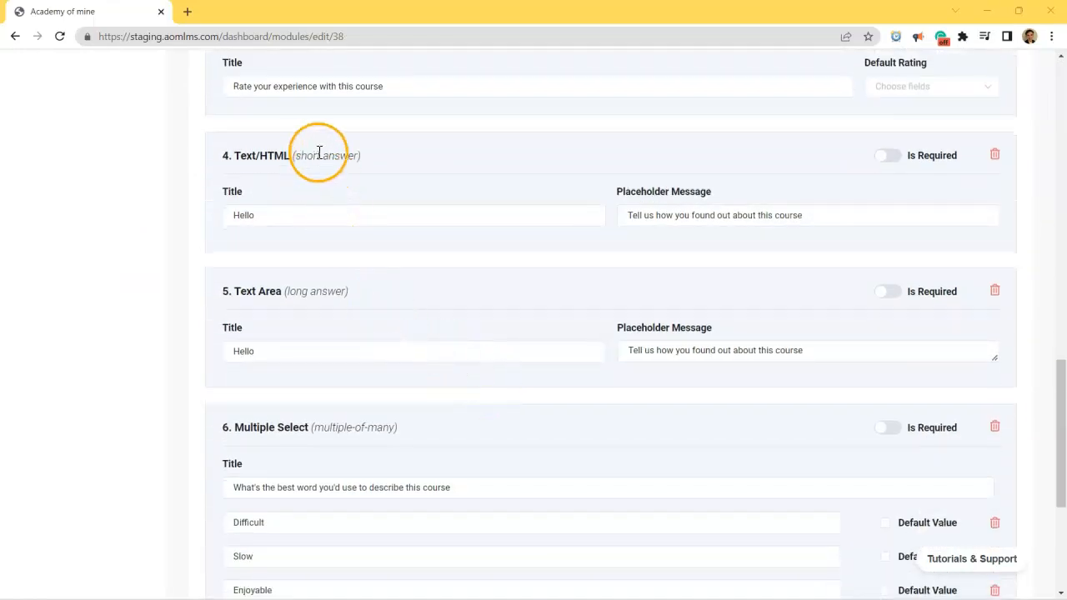
pyautogui.moveTo(361, 155); pyautogui.dragTo(213, 160)
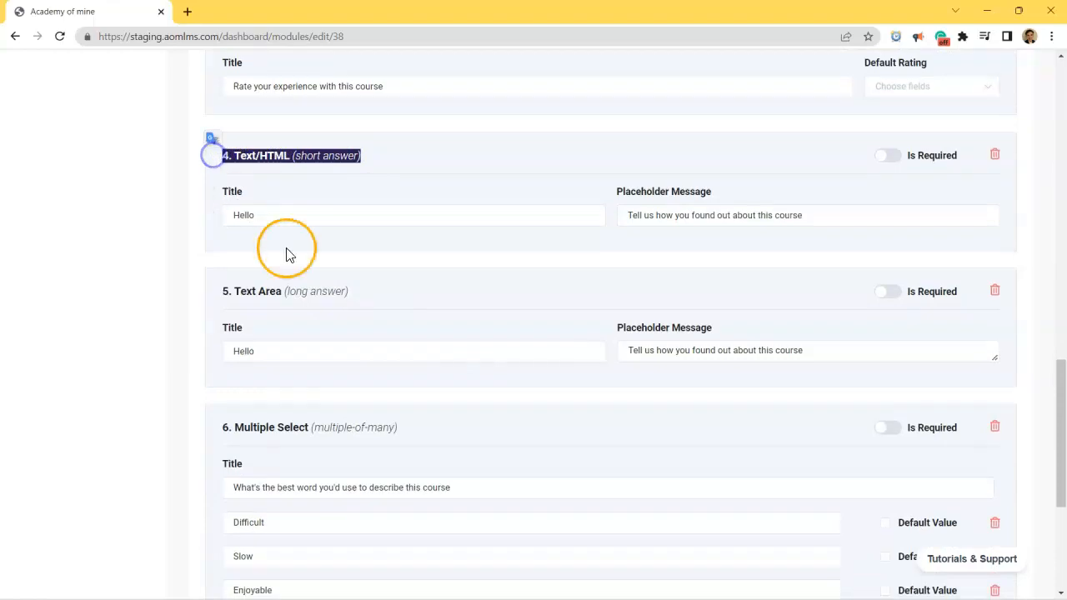
pyautogui.moveTo(352, 292); pyautogui.dragTo(207, 298)
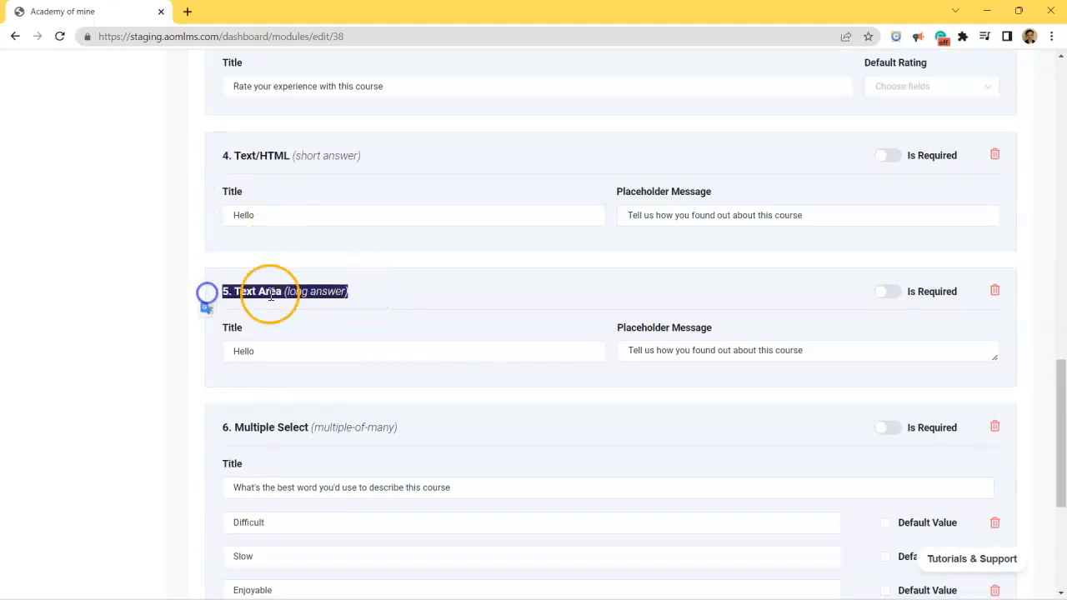
pyautogui.click(386, 299)
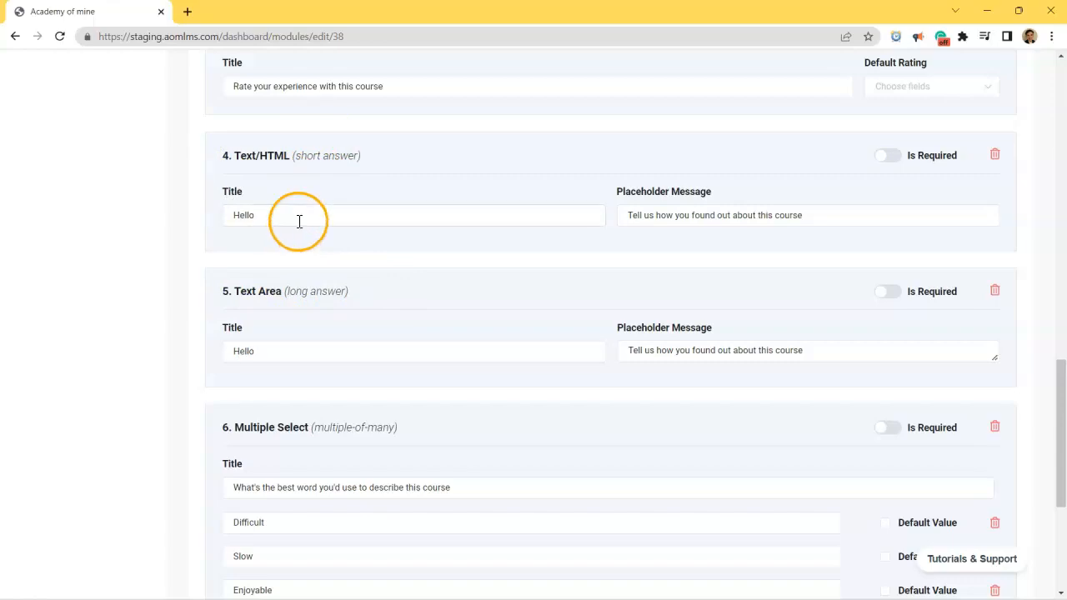
# Try adding a Text (short answer) field after the Multiple Select question, and delete this empty field
pyautogui.scroll(-4, 401, 234)
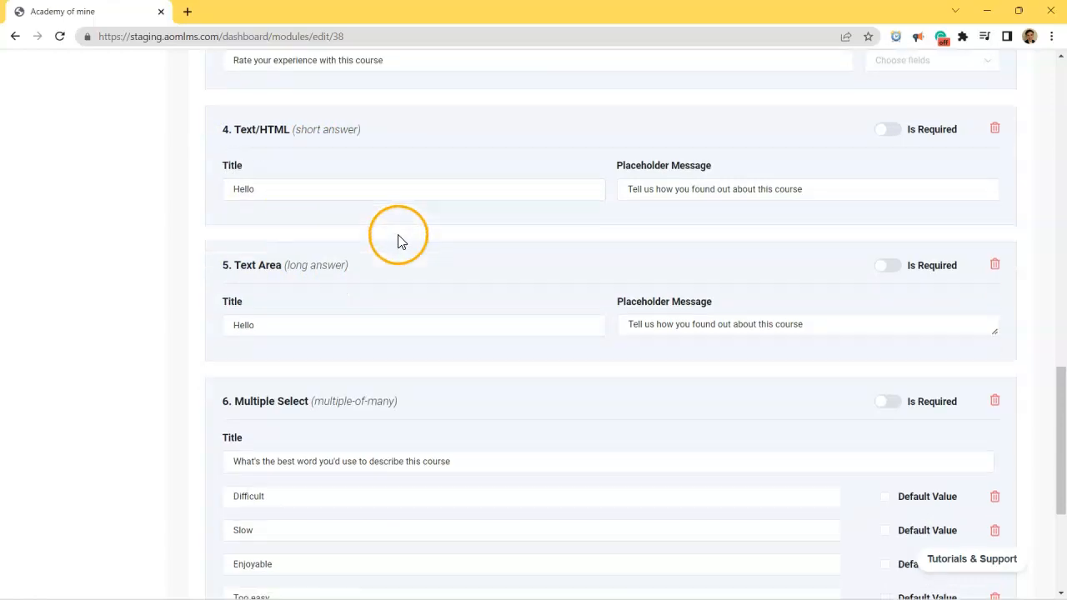
pyautogui.click(300, 448)
pyautogui.click(300, 448)
pyautogui.click(377, 445)
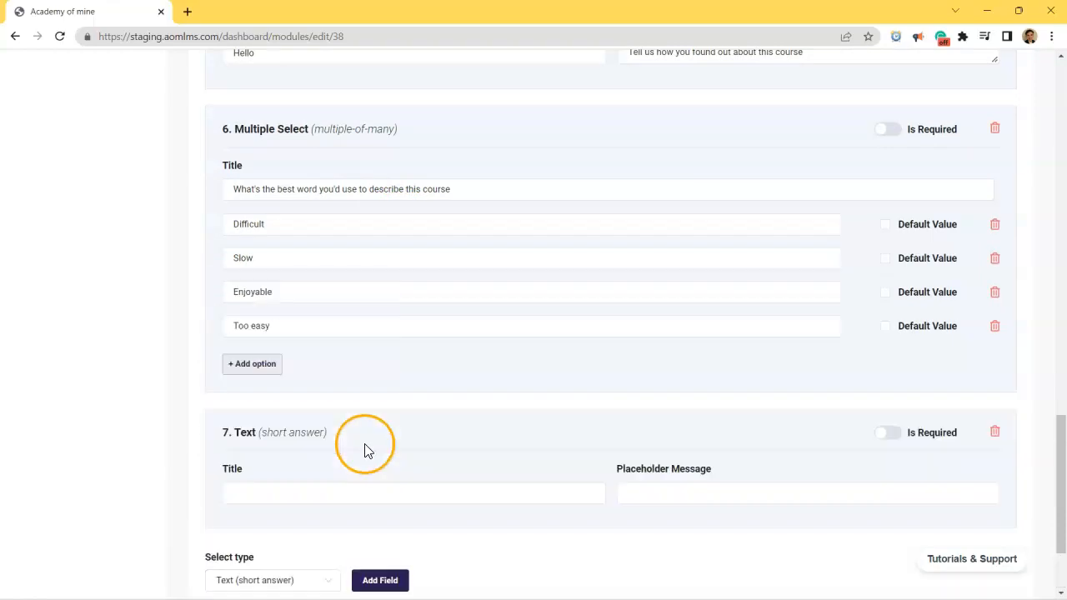
pyautogui.click(994, 439)
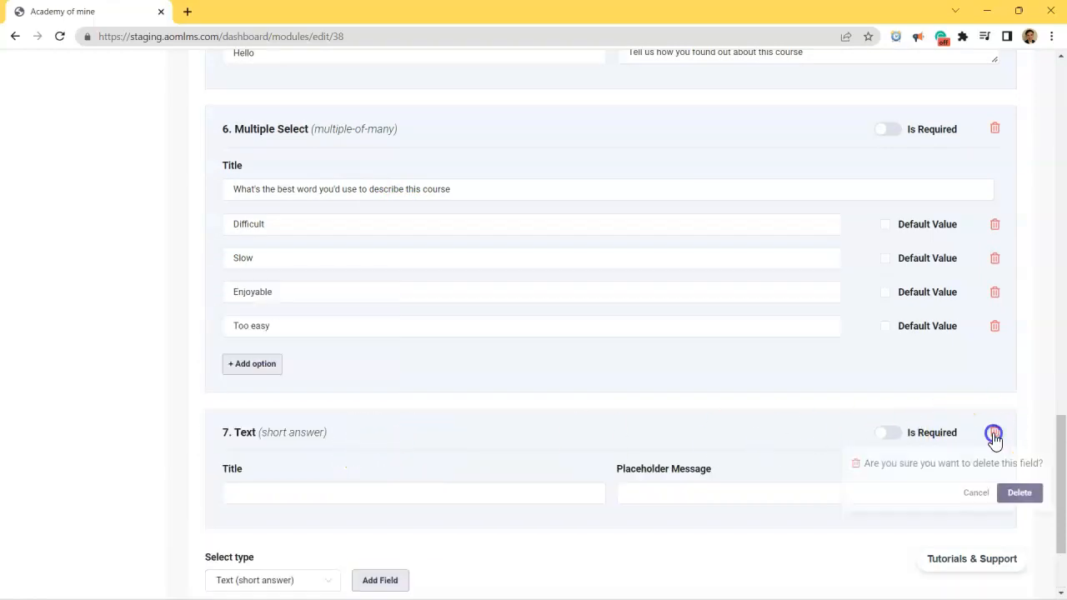
pyautogui.click(1018, 494)
# Examine the title and default rating setting of the Rating (1-to-5 stars) question
pyautogui.scroll(7, 867, 445)
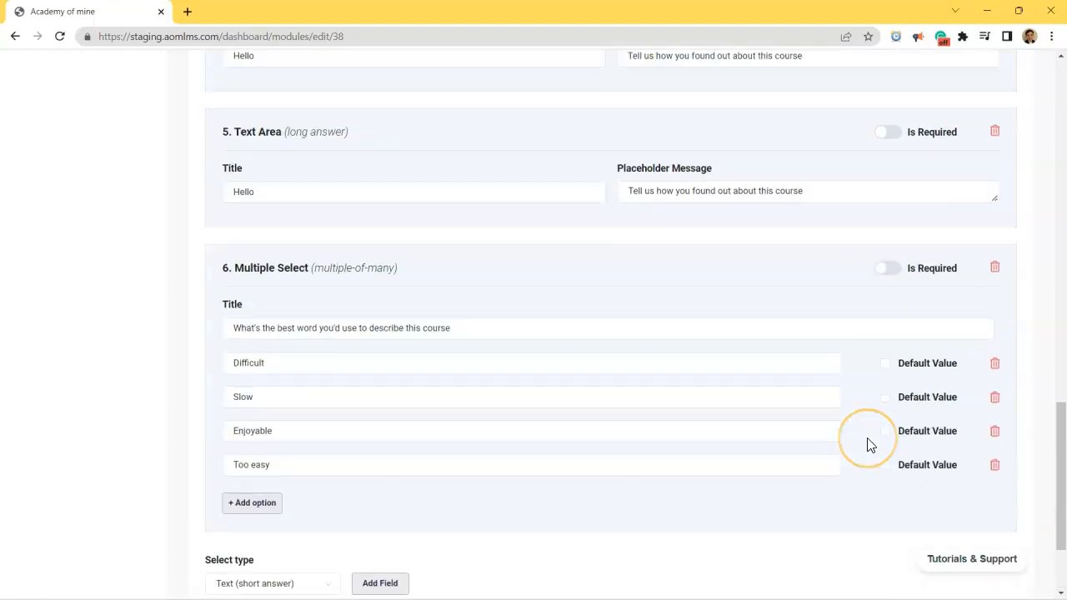
pyautogui.scroll(2, 867, 444)
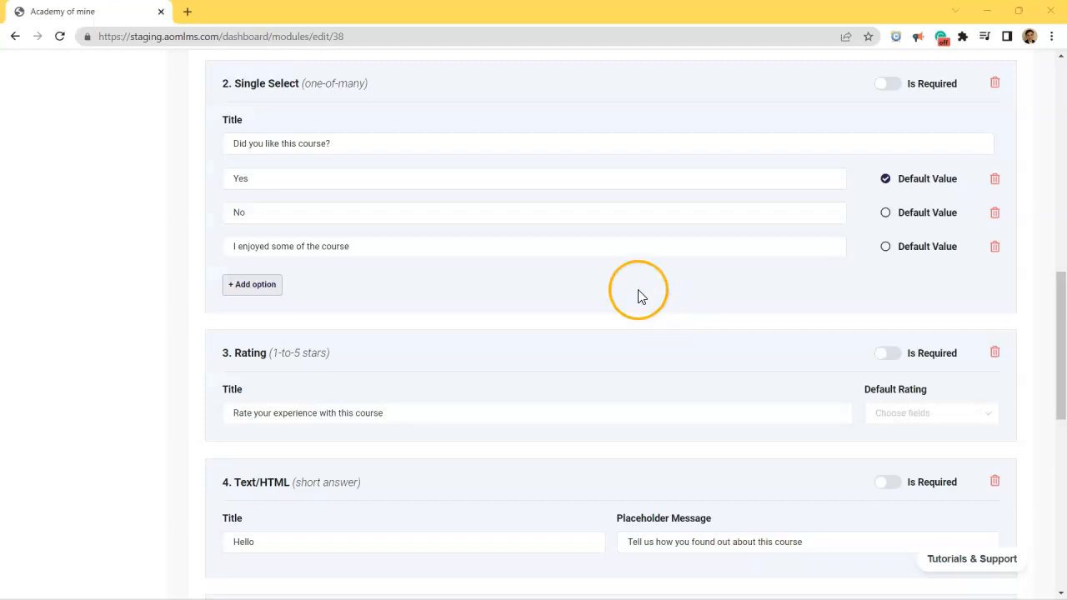
pyautogui.click(478, 409)
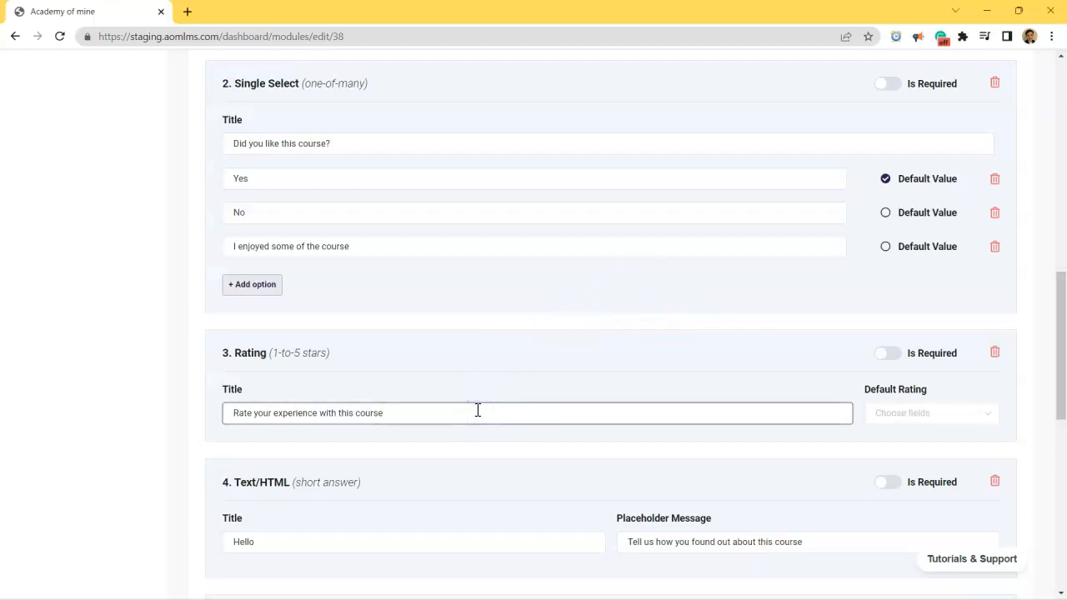
pyautogui.click(921, 417)
pyautogui.click(344, 395)
pyautogui.click(403, 414)
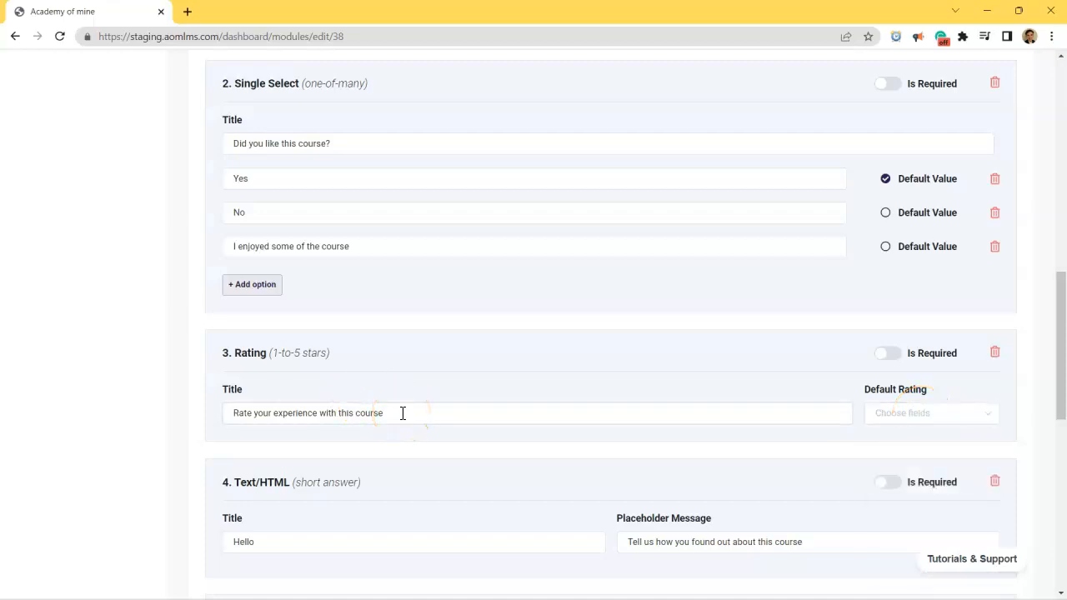
# Set the default rating of the "Rate your experience with this course" question to 3 and update the survey module
pyautogui.moveTo(403, 414); pyautogui.dragTo(202, 409)
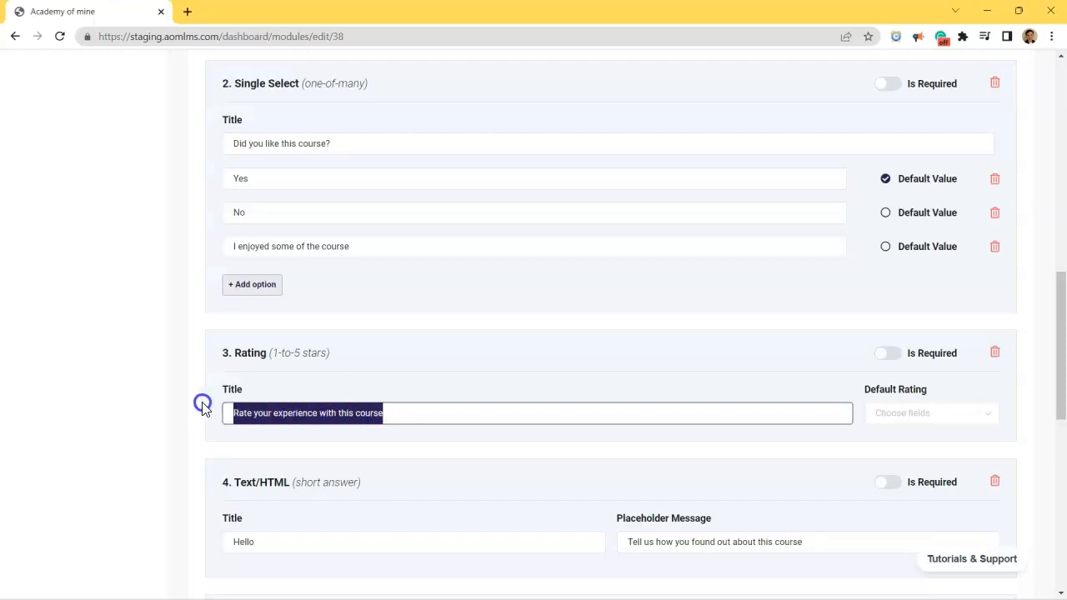
pyautogui.click(388, 414)
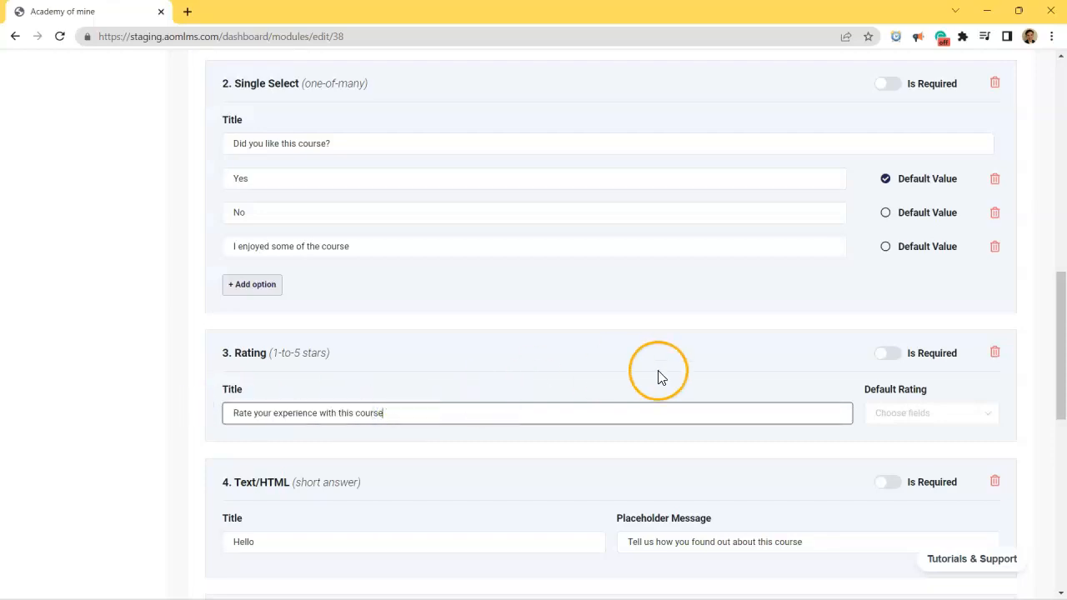
pyautogui.click(885, 413)
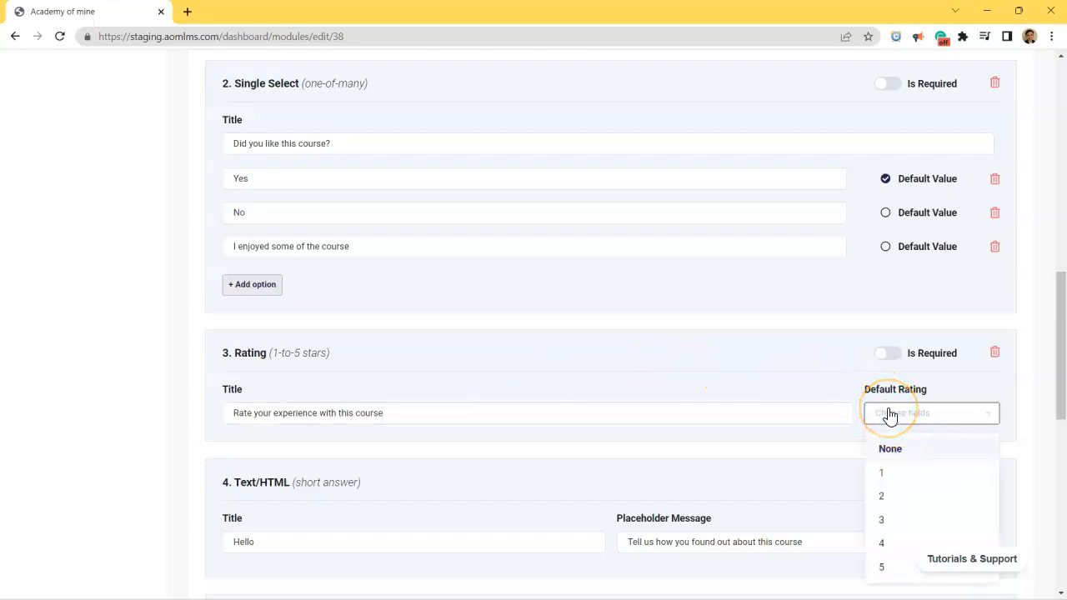
pyautogui.click(890, 415)
pyautogui.scroll(1, 934, 414)
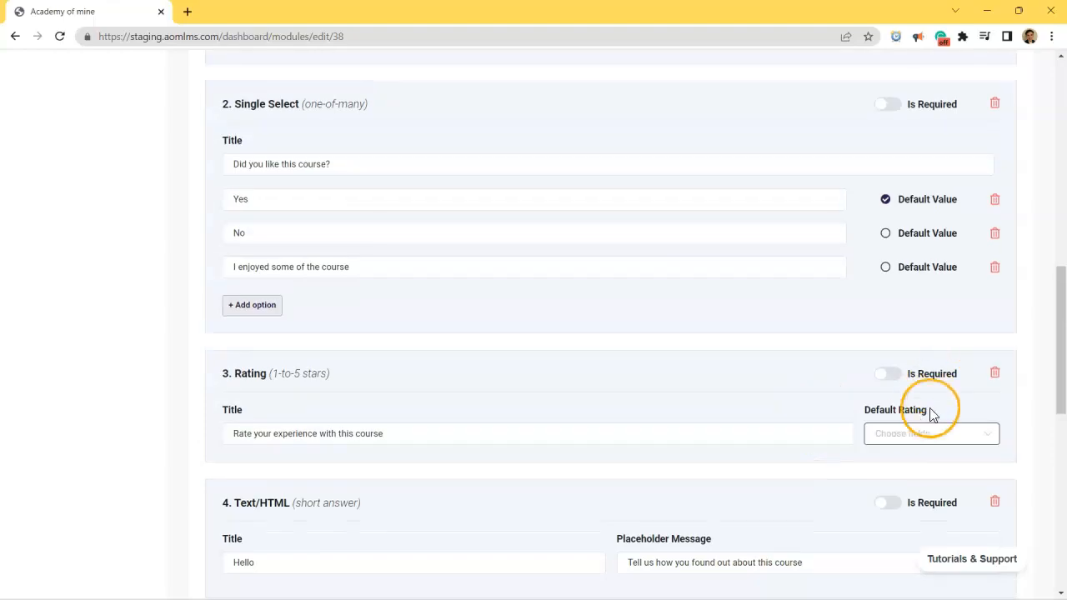
pyautogui.click(913, 447)
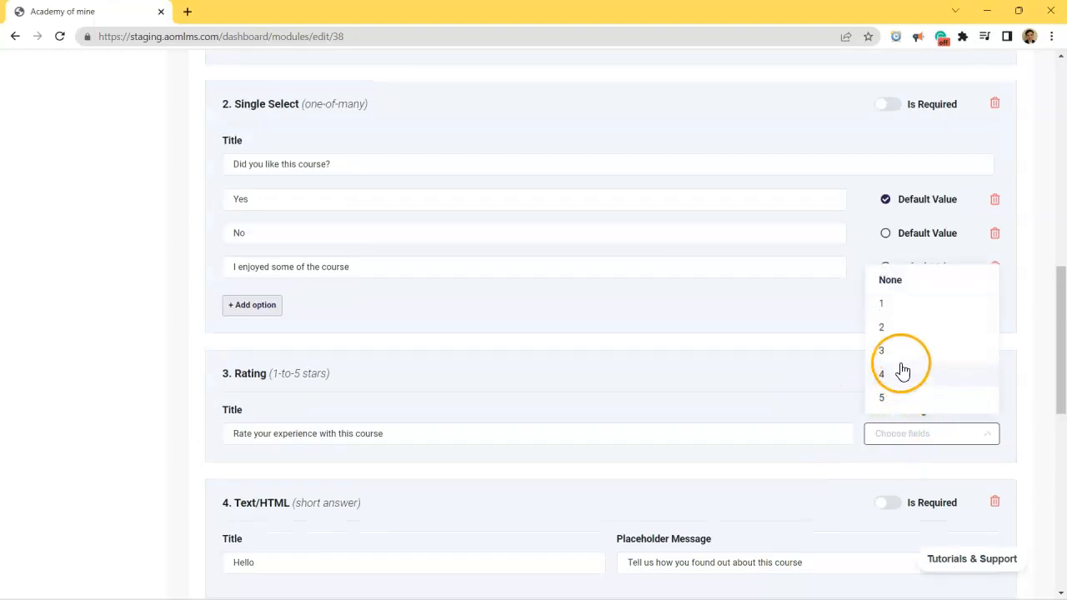
pyautogui.scroll(-1, 900, 369)
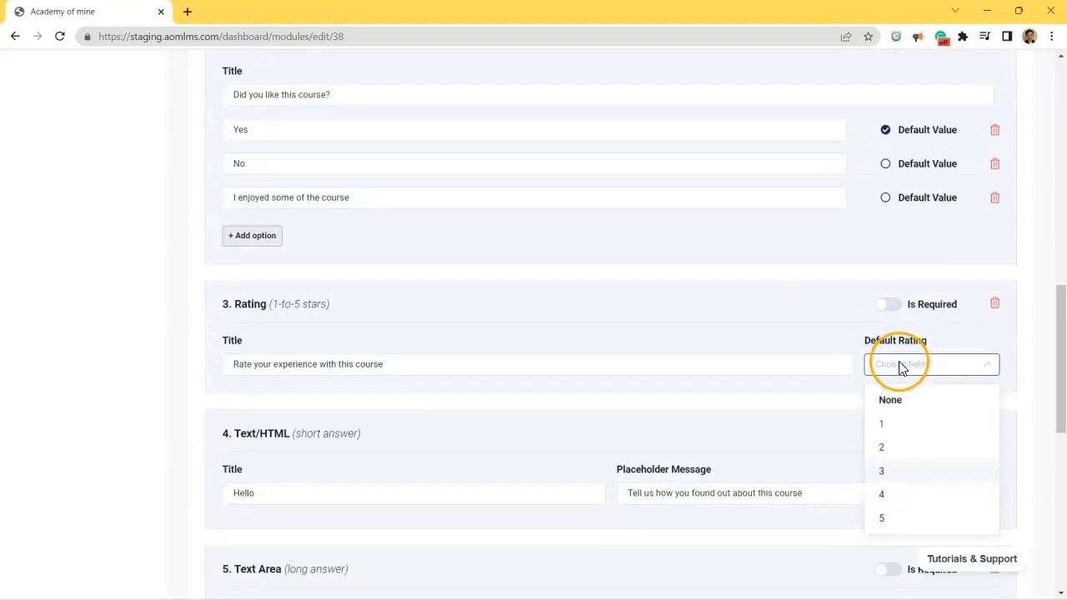
pyautogui.click(904, 472)
pyautogui.scroll(10, 829, 340)
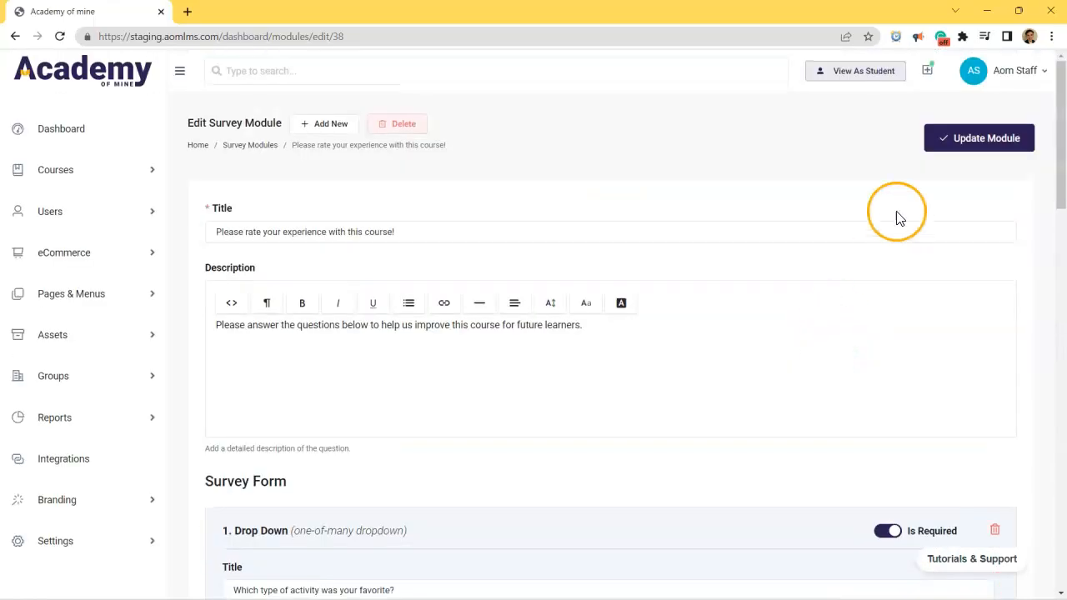
pyautogui.click(930, 141)
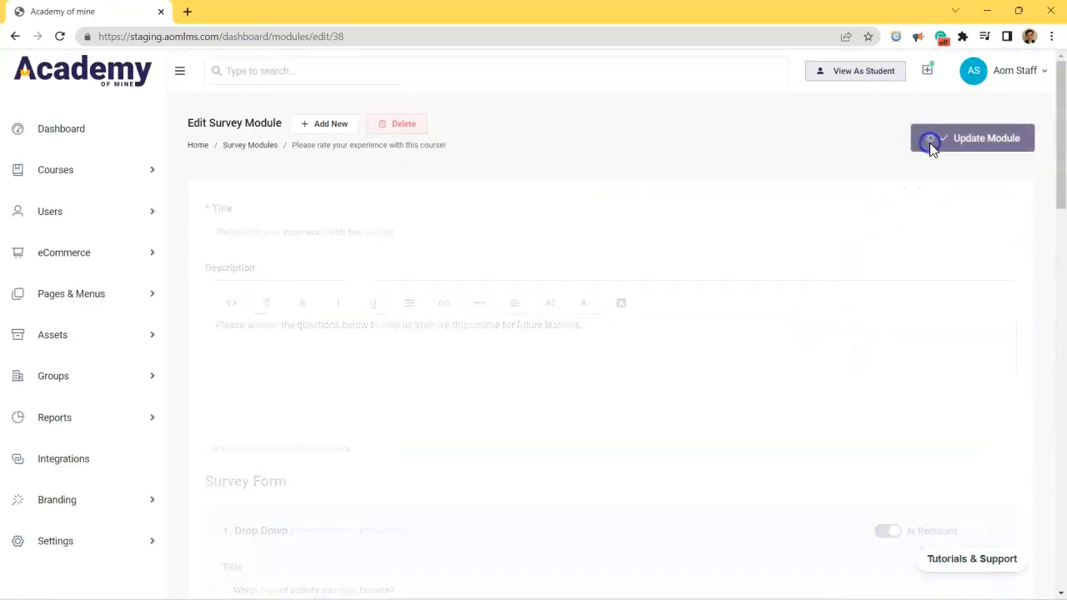
# View the "Please rate your experience with this course!" survey as a student in its course and try its star rating question
pyautogui.click(808, 75)
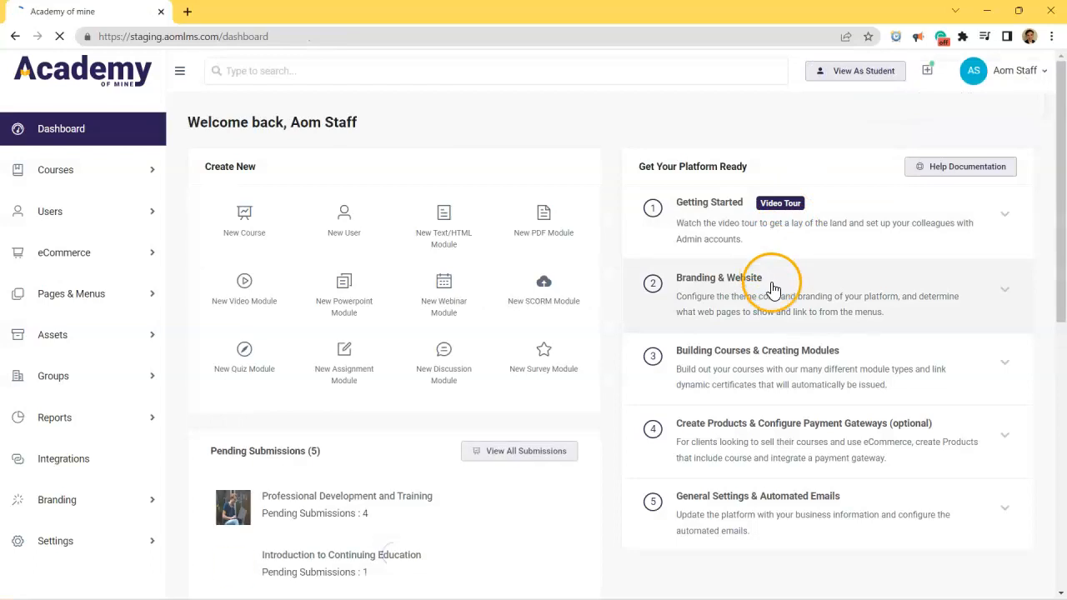
pyautogui.click(884, 72)
pyautogui.scroll(-3, 658, 374)
pyautogui.click(931, 275)
pyautogui.scroll(-4, 746, 292)
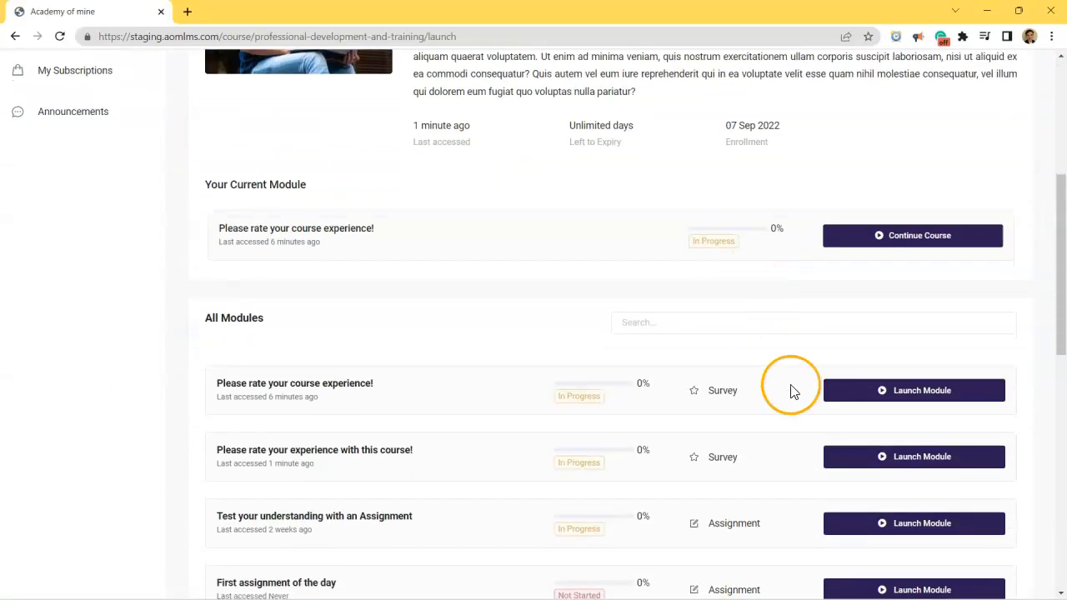
pyautogui.click(898, 469)
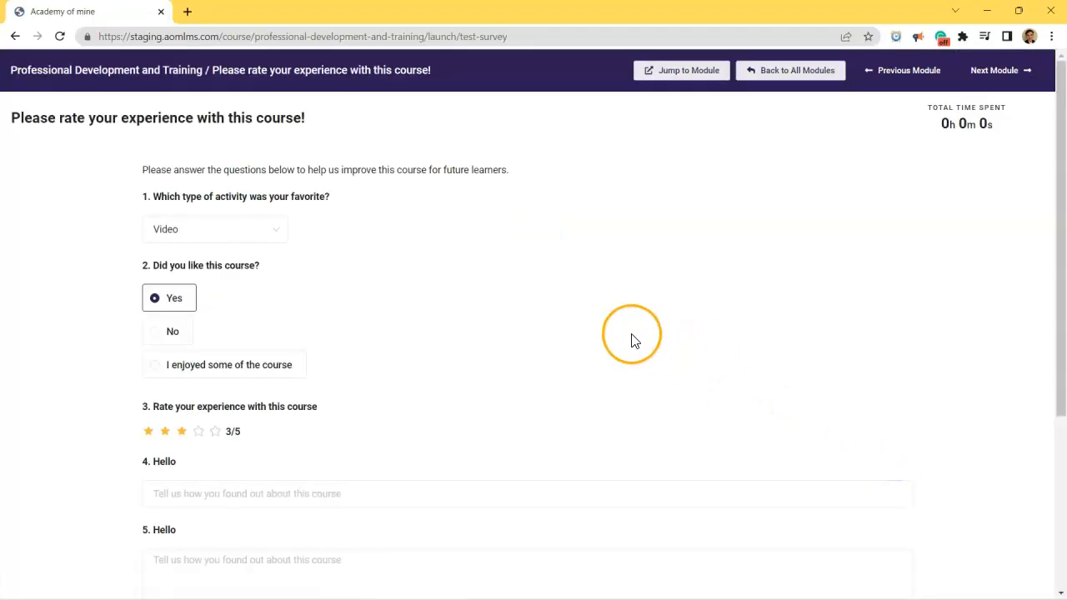
pyautogui.scroll(-1, 358, 316)
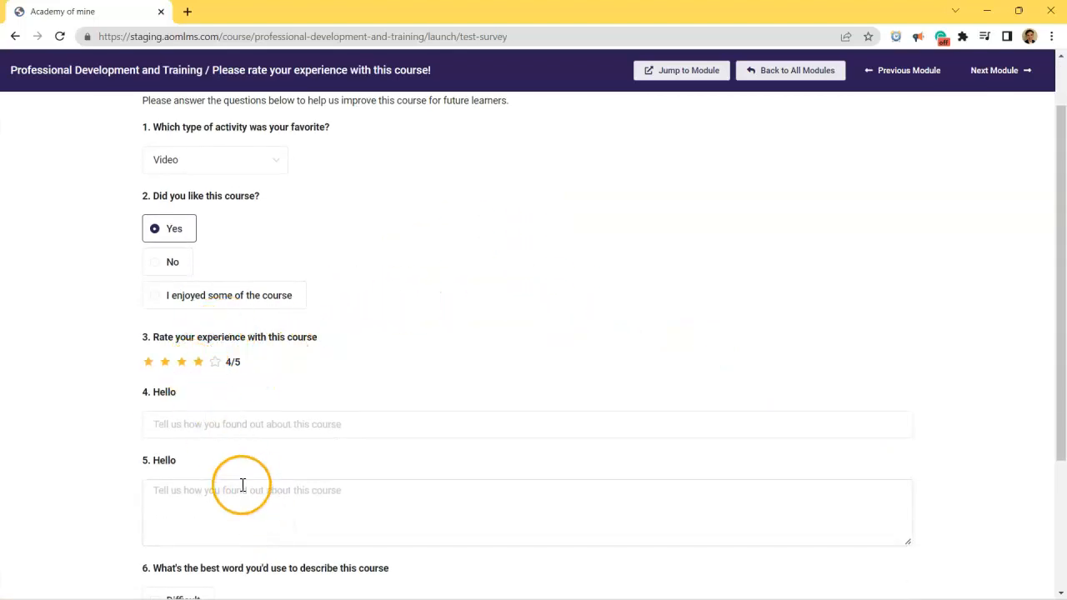
pyautogui.click(183, 375)
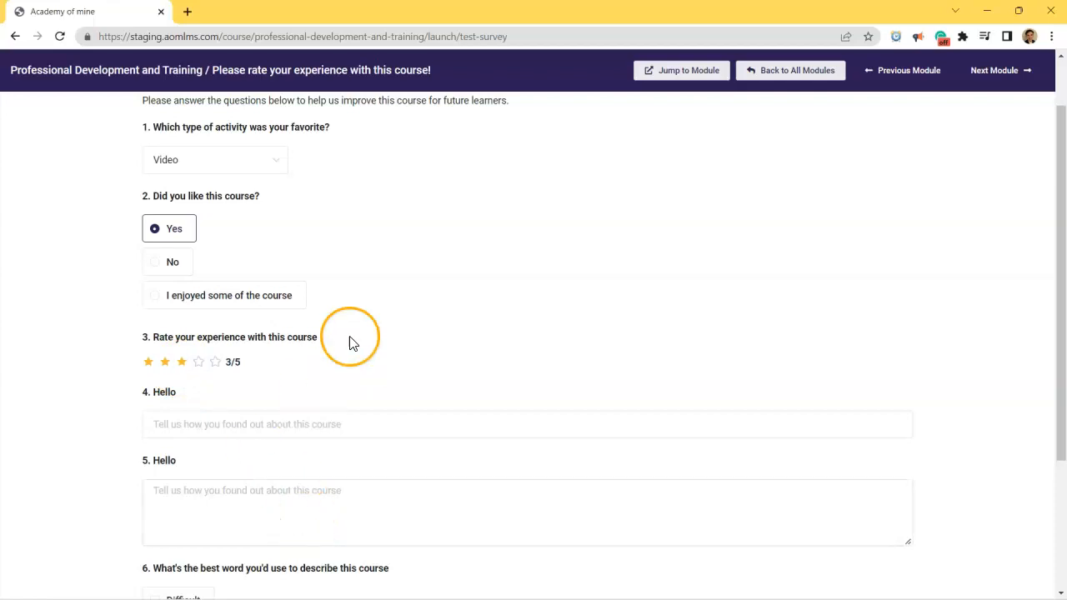
# Switch back from the student view and open the "Please rate your experience with this course!" survey module for editing
pyautogui.scroll(1, 500, 242)
pyautogui.click(796, 72)
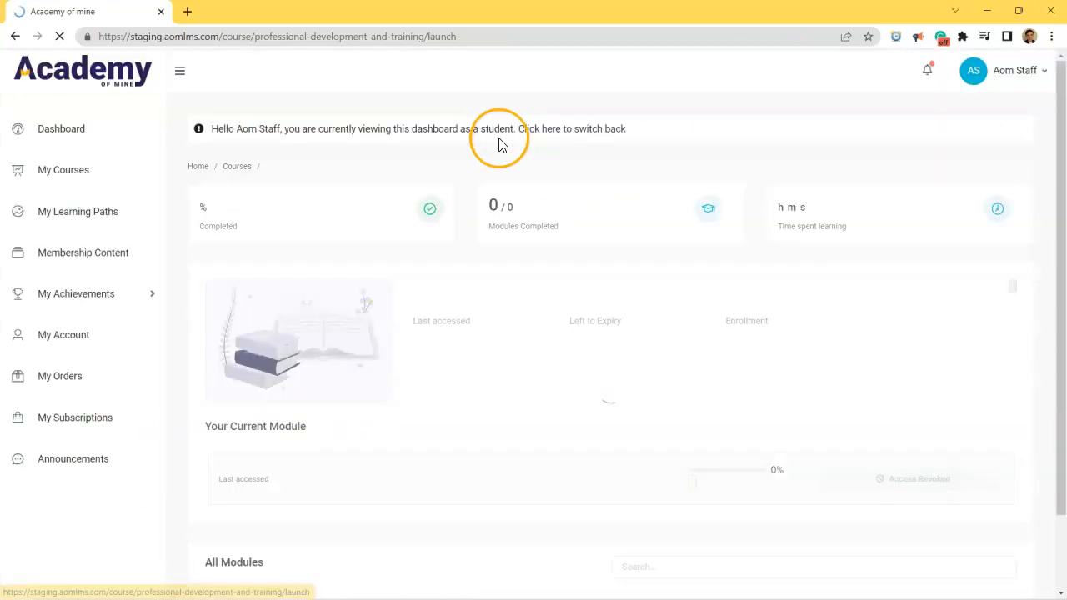
pyautogui.click(565, 130)
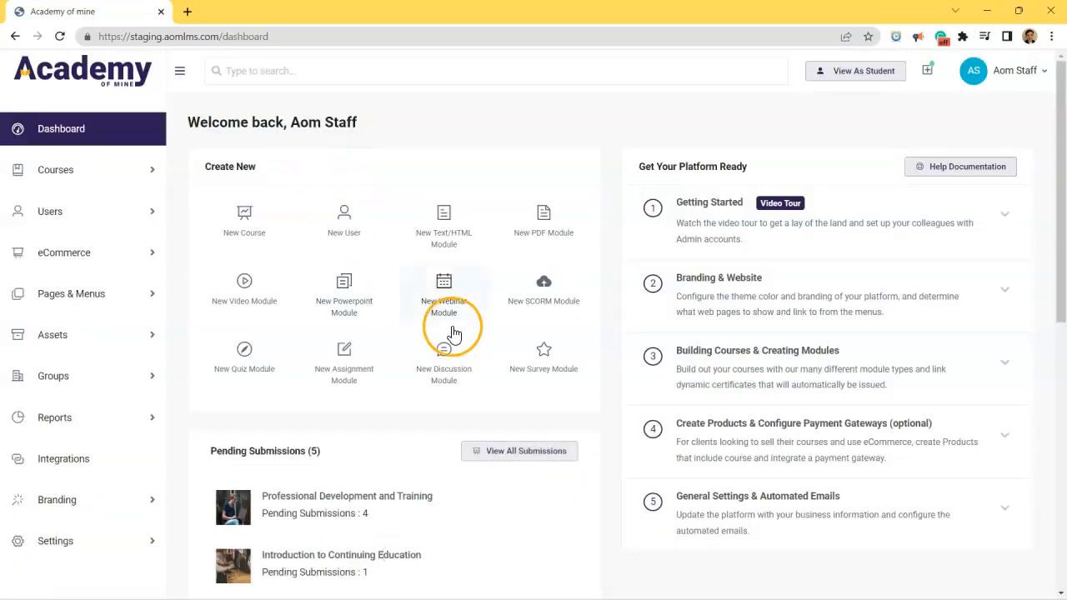
pyautogui.click(554, 373)
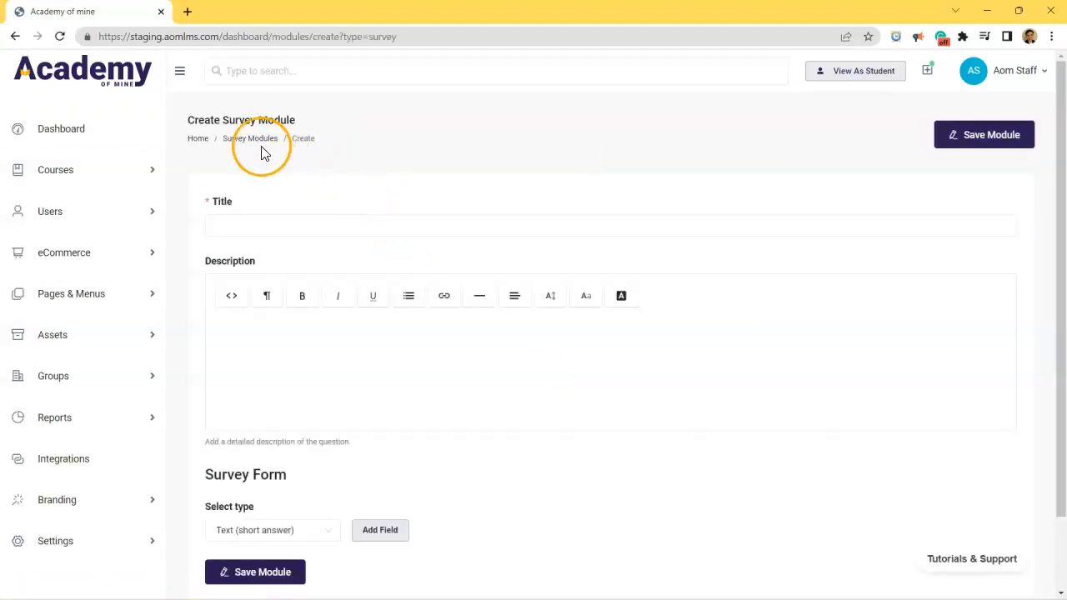
pyautogui.click(257, 139)
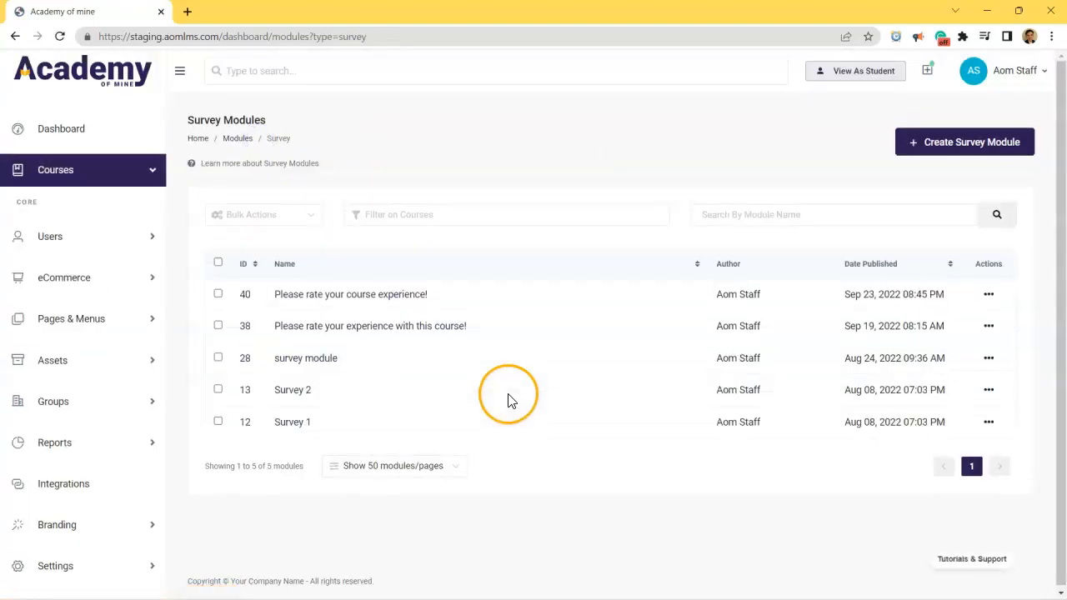
pyautogui.click(447, 334)
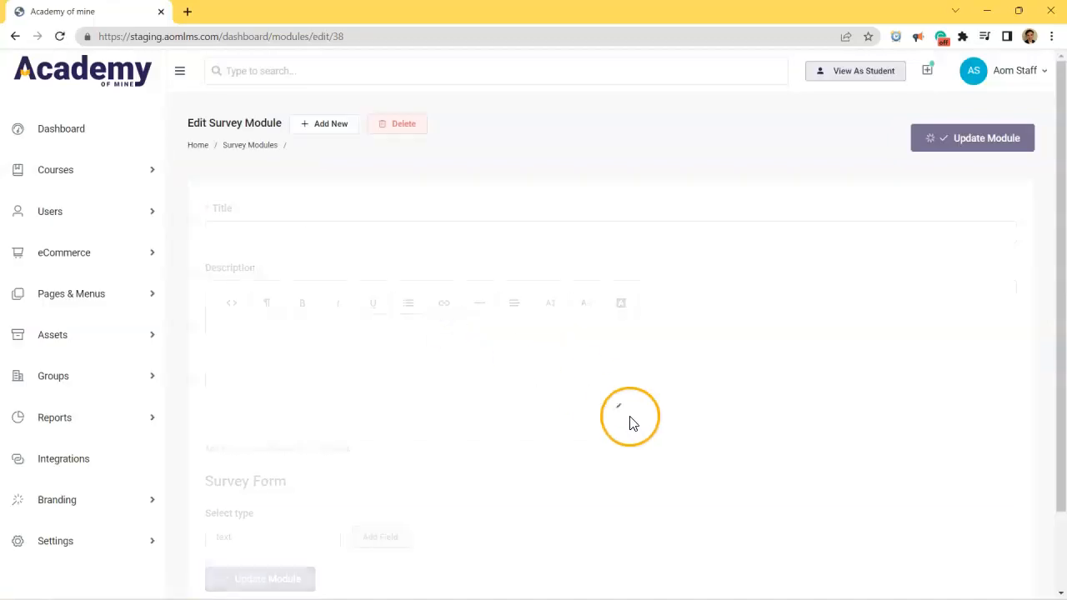
# Set the Rating question's default rating to None
pyautogui.scroll(-5, 632, 415)
pyautogui.scroll(-4, 872, 387)
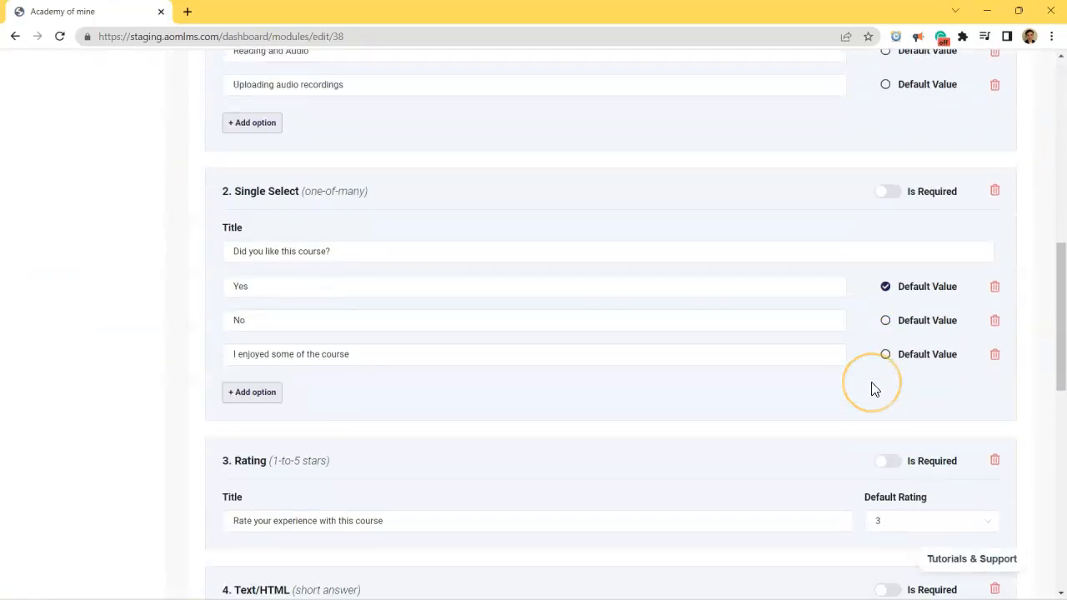
pyautogui.click(890, 434)
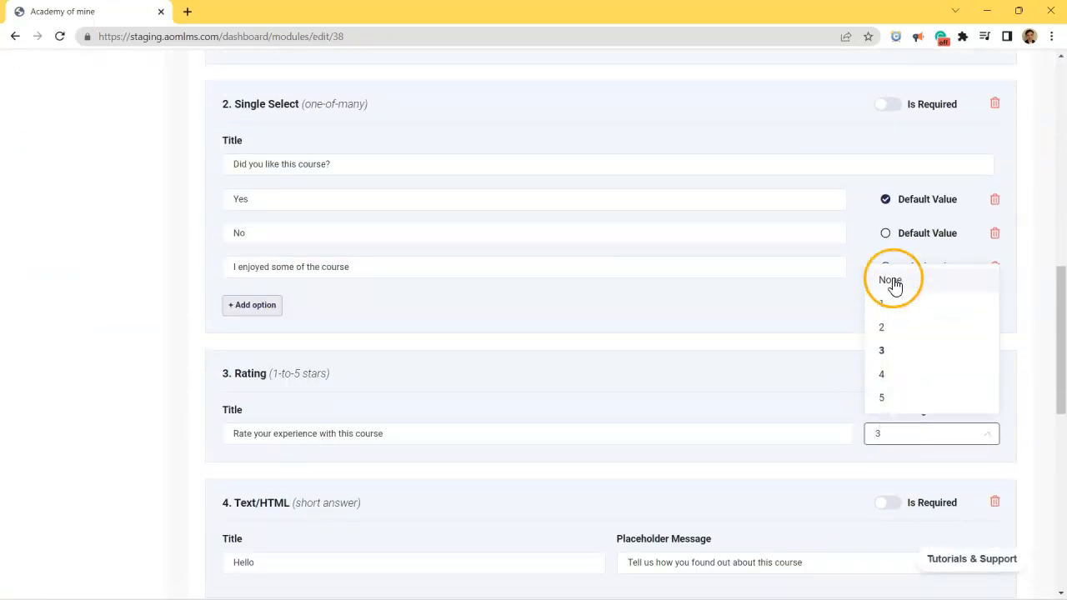
pyautogui.click(892, 280)
# Try out the required setting on the Rating, Single Select and Drop Down questions
pyautogui.click(892, 379)
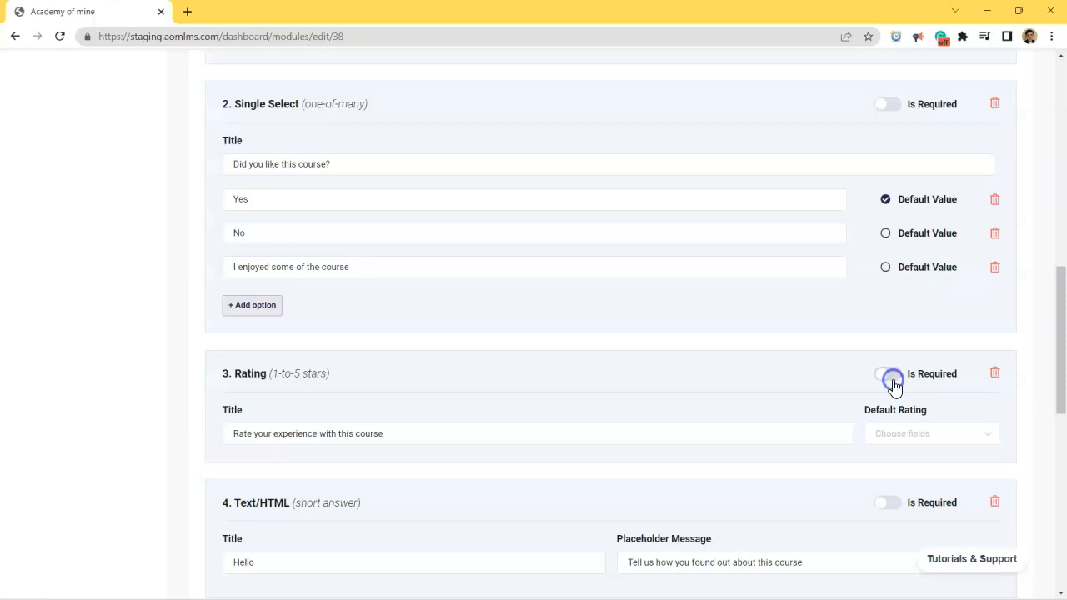
pyautogui.scroll(2, 893, 386)
pyautogui.click(889, 324)
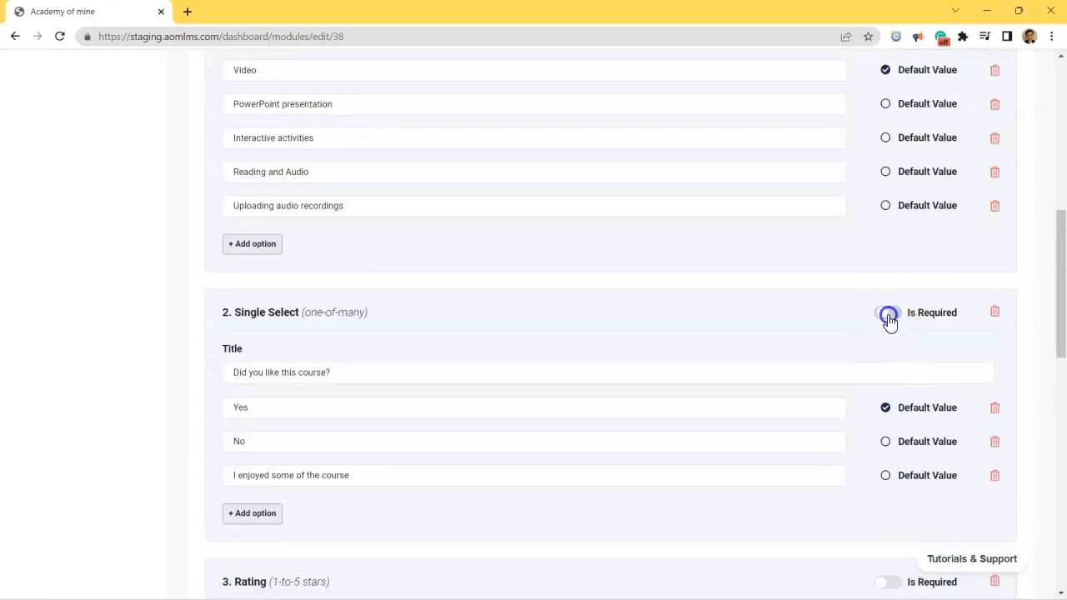
pyautogui.scroll(3, 888, 319)
pyautogui.click(889, 253)
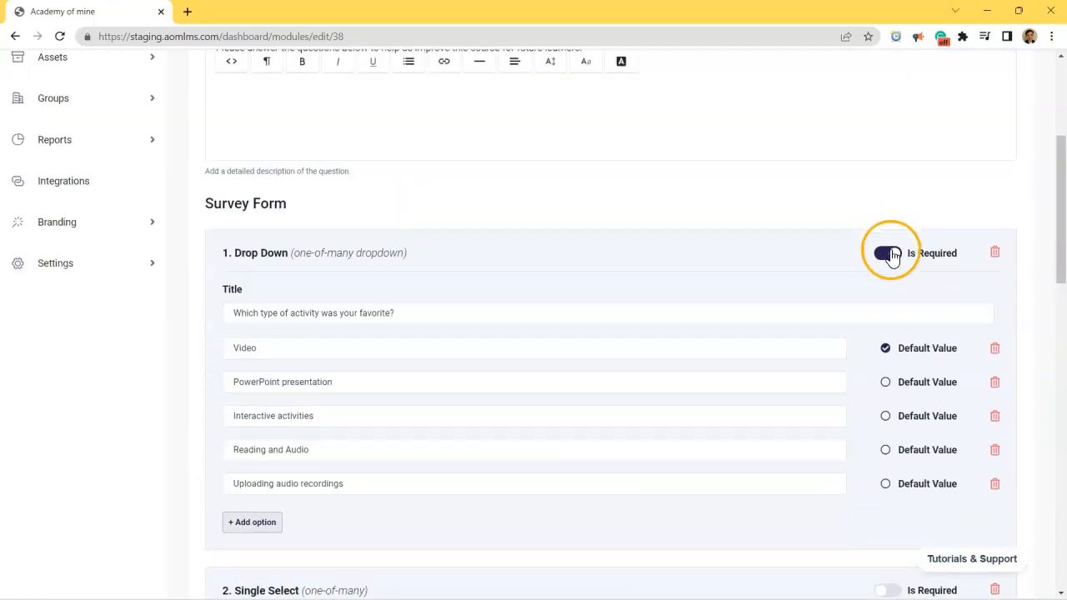
# Make the Rating and Text/HTML (short answer) questions required
pyautogui.scroll(-7, 892, 255)
pyautogui.scroll(-3, 895, 286)
pyautogui.scroll(6, 898, 296)
pyautogui.scroll(-2, 898, 296)
pyautogui.click(890, 308)
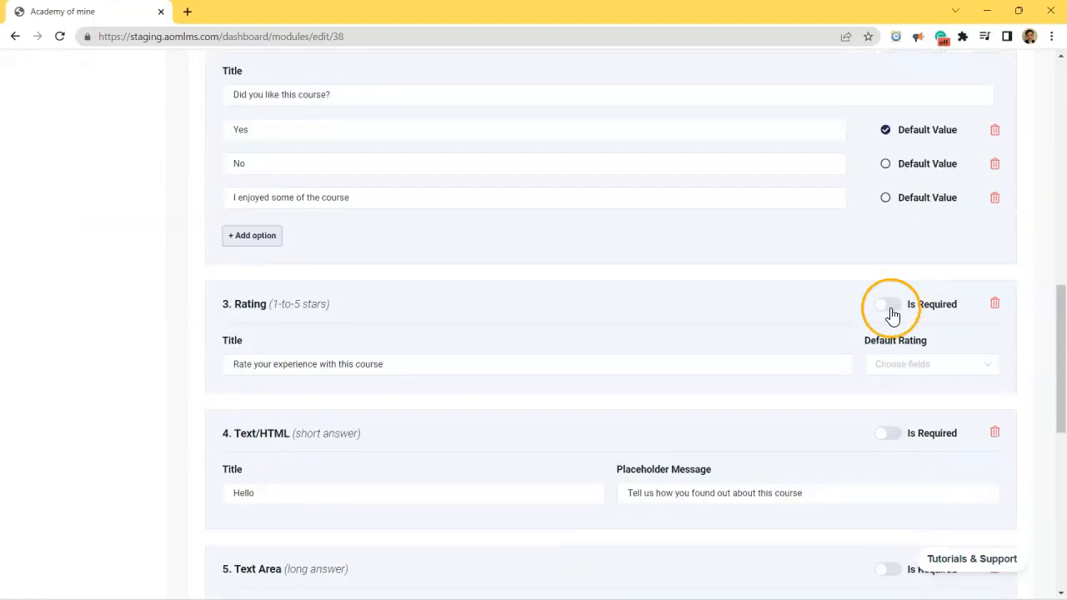
pyautogui.click(890, 386)
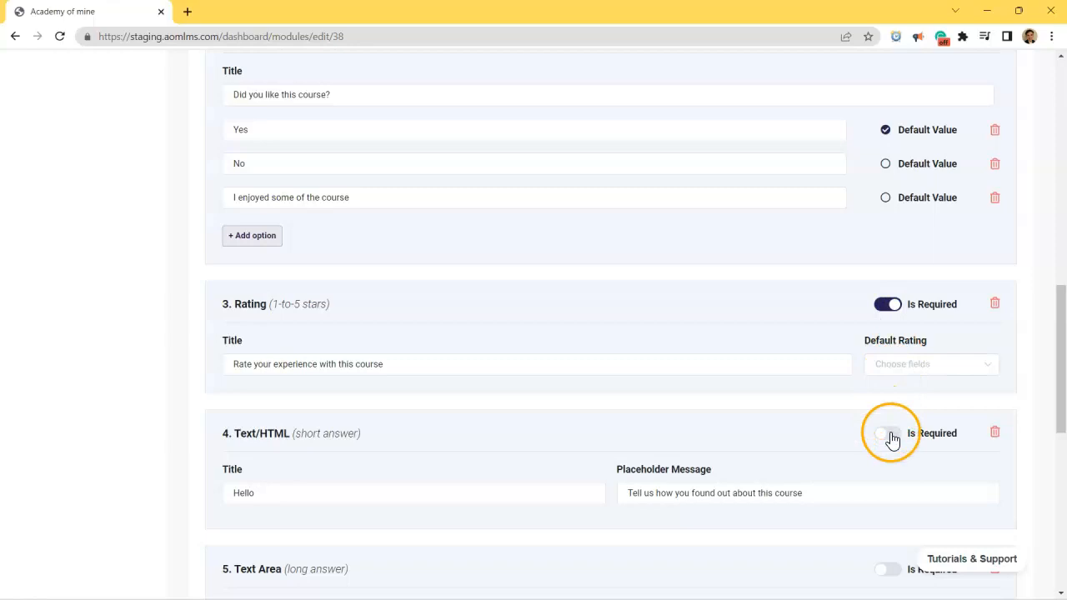
# Remove the option "I enjoyed some of the course" and the default value from the Single Select question, leaving it optional
pyautogui.scroll(3, 893, 440)
pyautogui.click(884, 321)
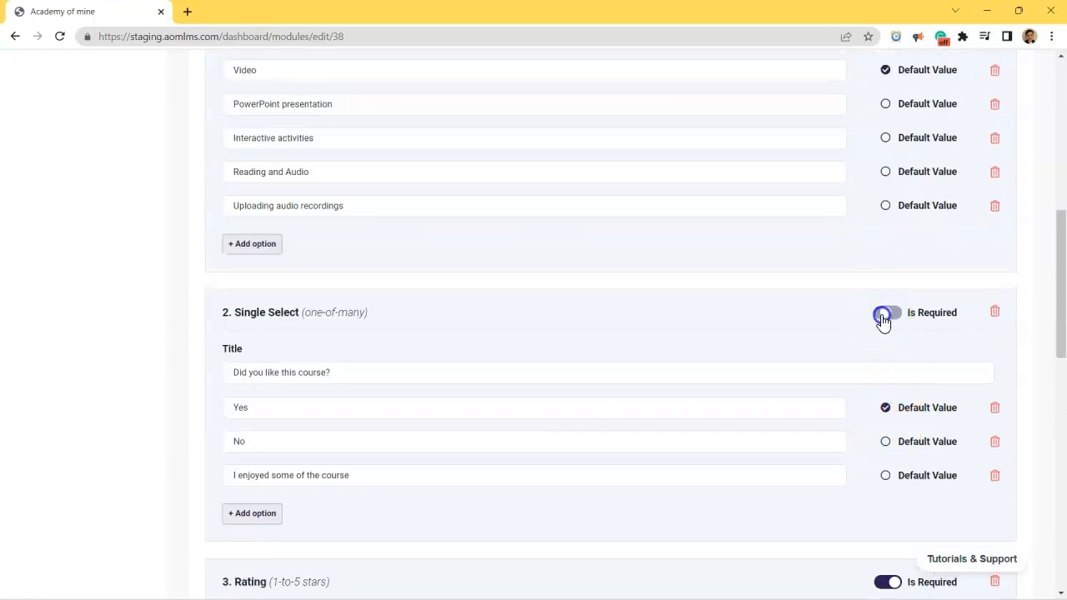
pyautogui.click(776, 351)
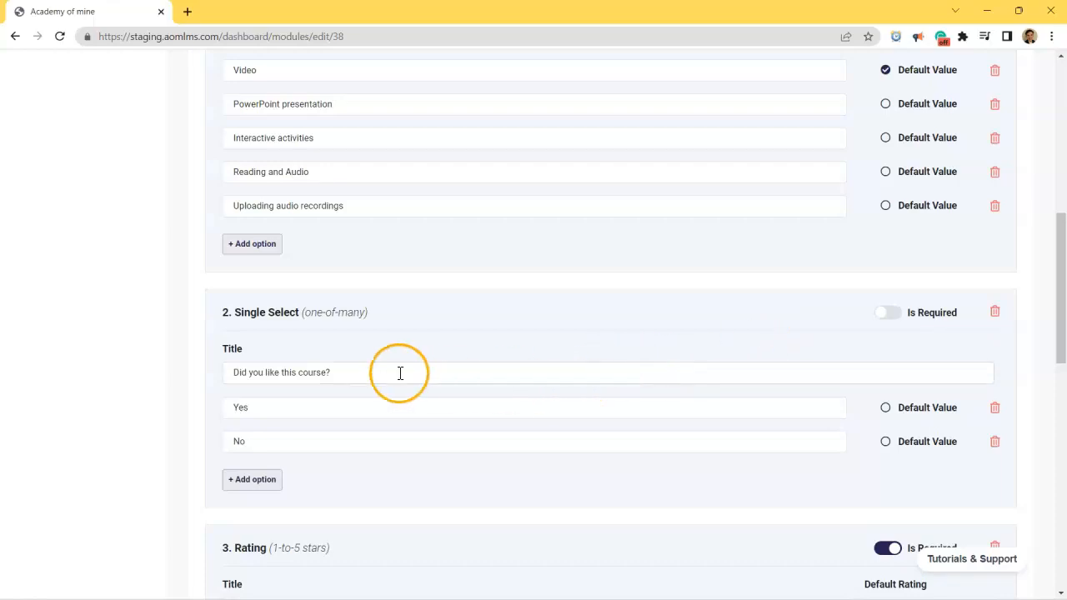
# Add the answer option "I enjoyed some of this course" to the Single Select question "Did you like this course?"
pyautogui.moveTo(391, 372); pyautogui.dragTo(199, 388)
pyautogui.click(298, 407)
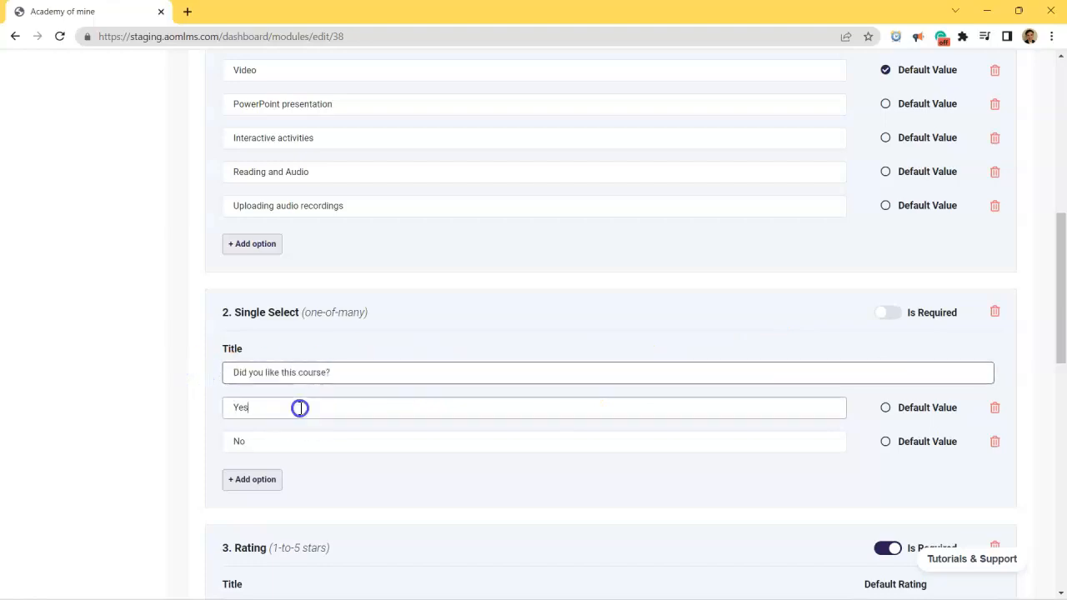
pyautogui.click(300, 430)
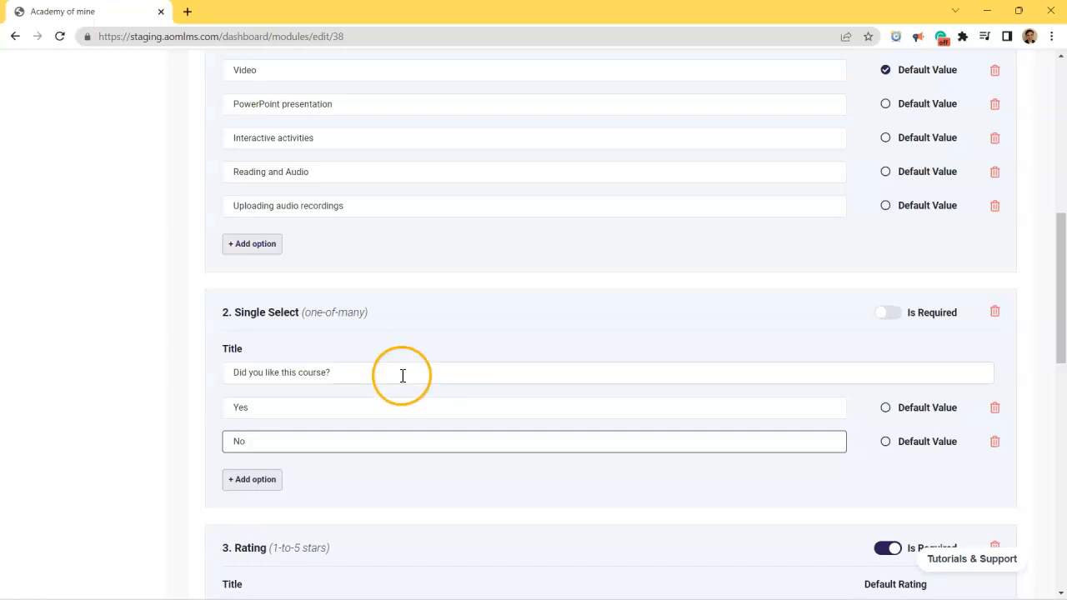
pyautogui.moveTo(374, 375); pyautogui.dragTo(220, 374)
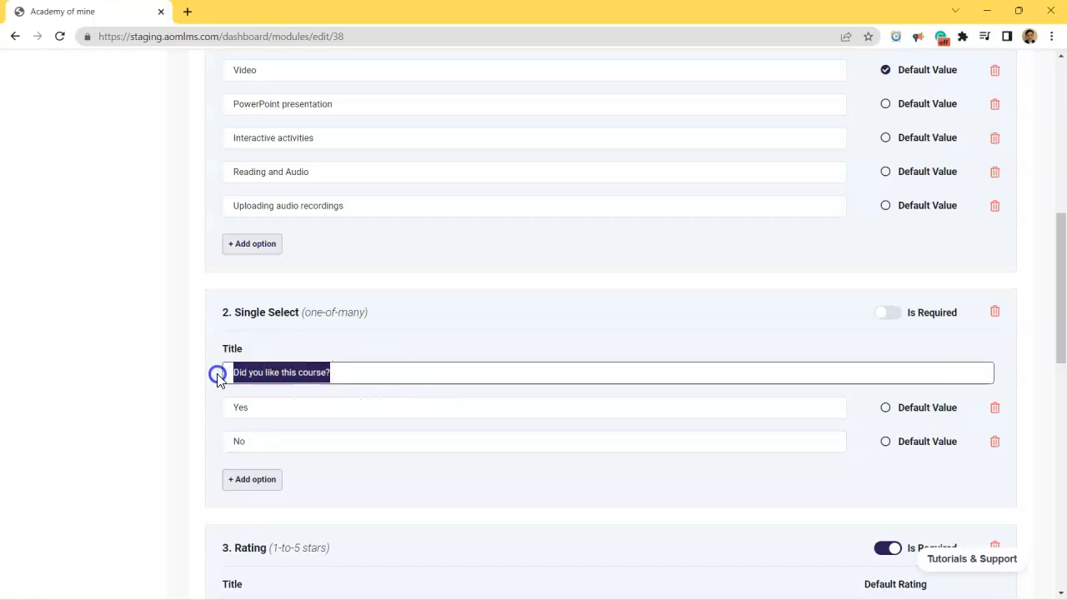
pyautogui.click(255, 407)
pyautogui.click(260, 445)
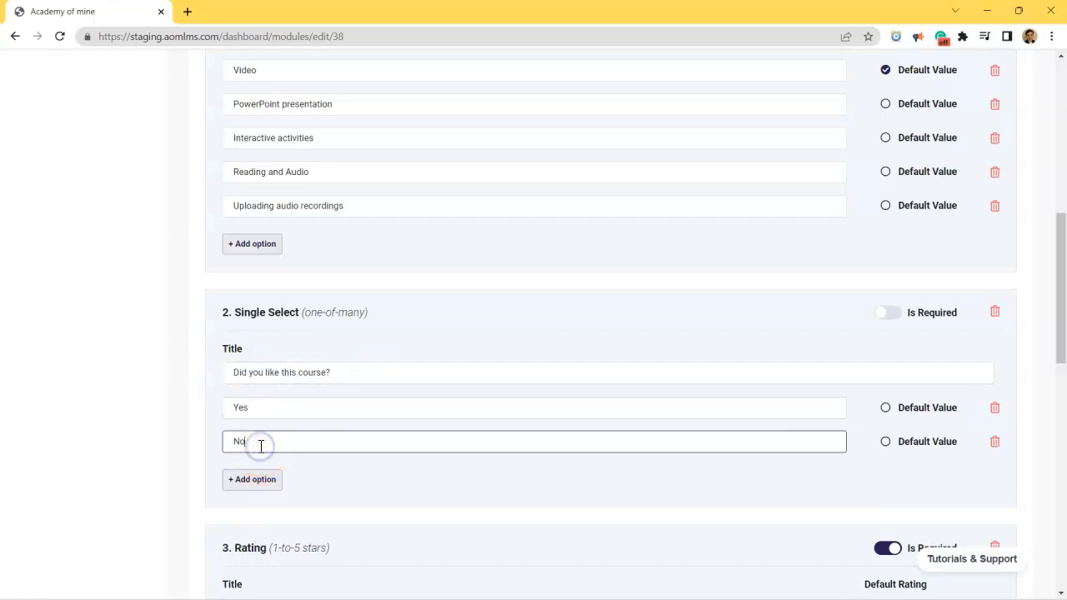
pyautogui.click(260, 480)
pyautogui.click(261, 472)
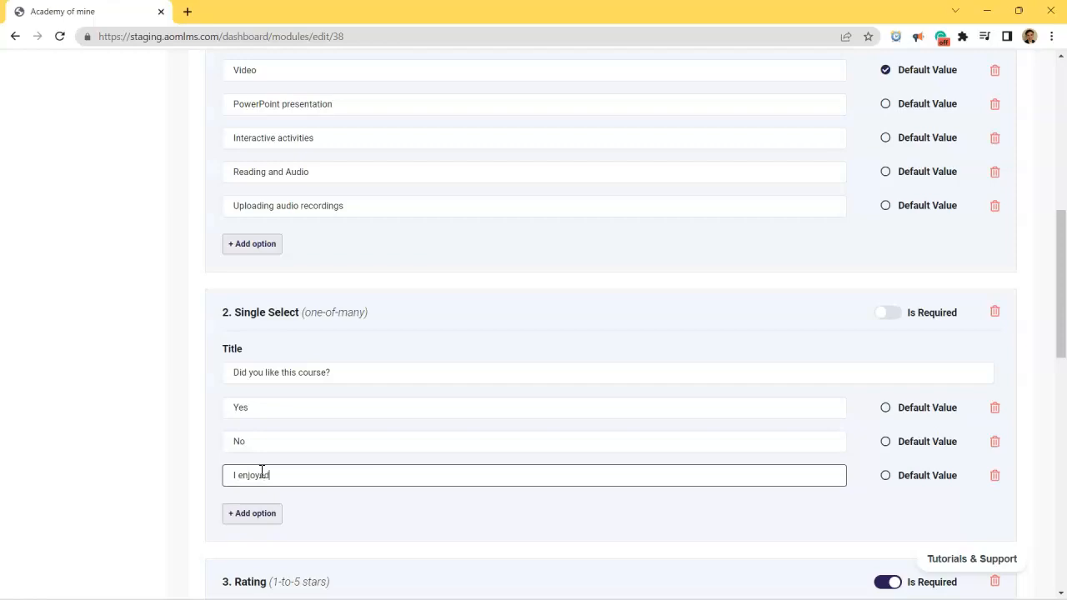
pyautogui.write('I enjoyed some of this course')
pyautogui.click(341, 513)
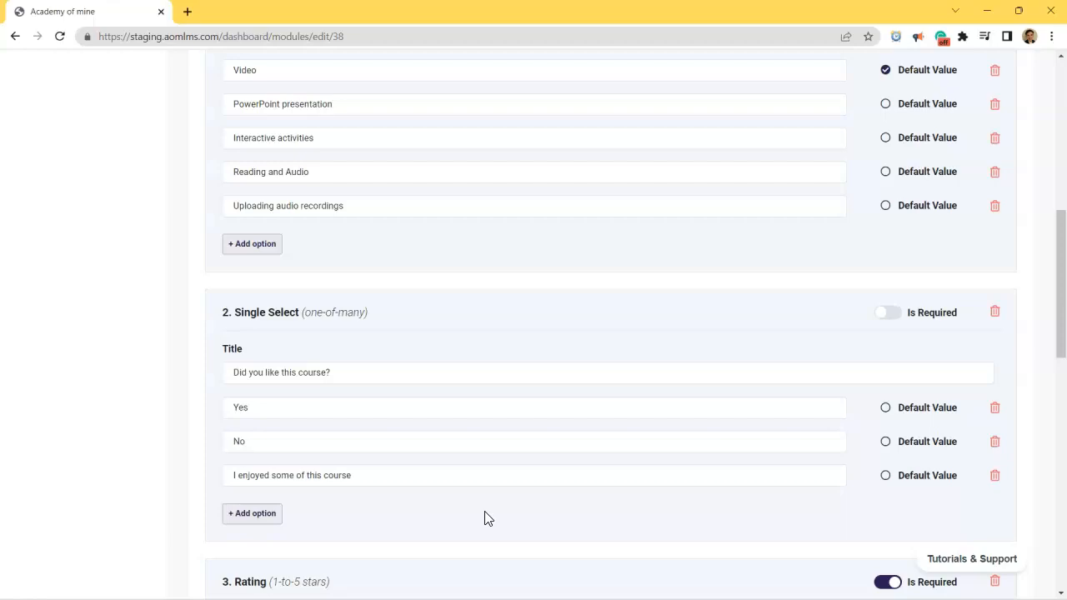
pyautogui.click(472, 522)
# Examine the Multiple Select question "What's the best word you'd use to describe this course" and compare it with the other questions
pyautogui.click(392, 581)
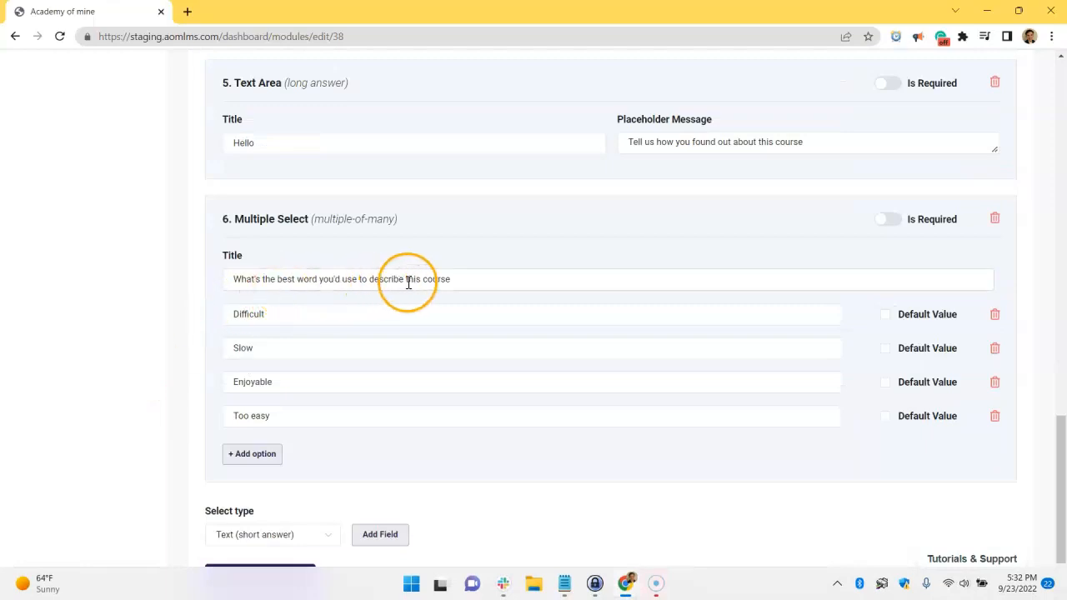
pyautogui.moveTo(472, 276); pyautogui.dragTo(164, 281)
pyautogui.click(323, 258)
pyautogui.scroll(8, 374, 317)
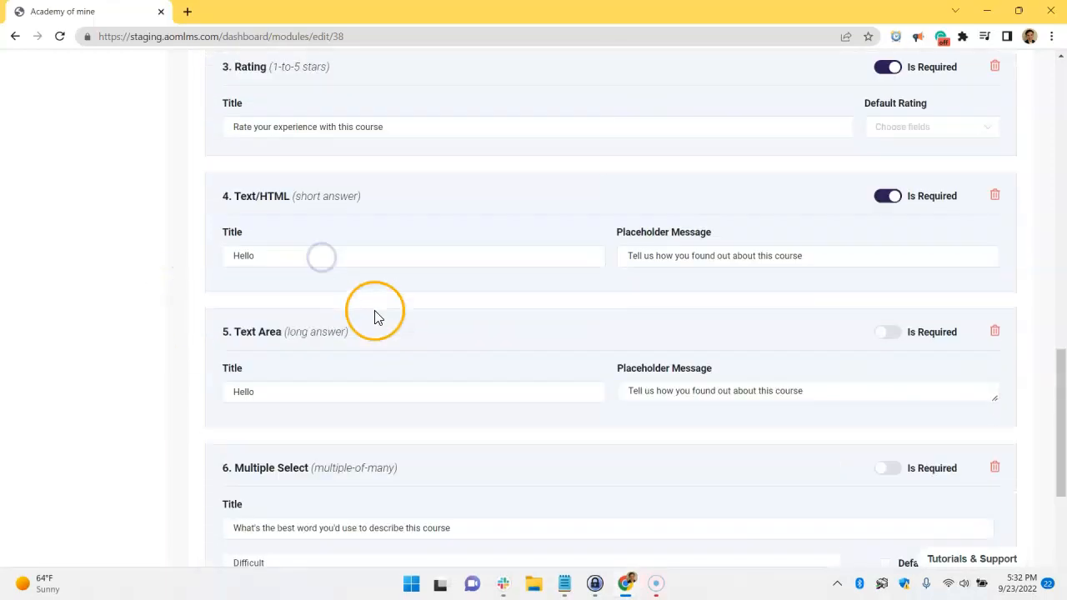
# Examine the Multiple Select question "What's the best word you'd use to describe this course" and each of its answer options
pyautogui.scroll(-8, 376, 309)
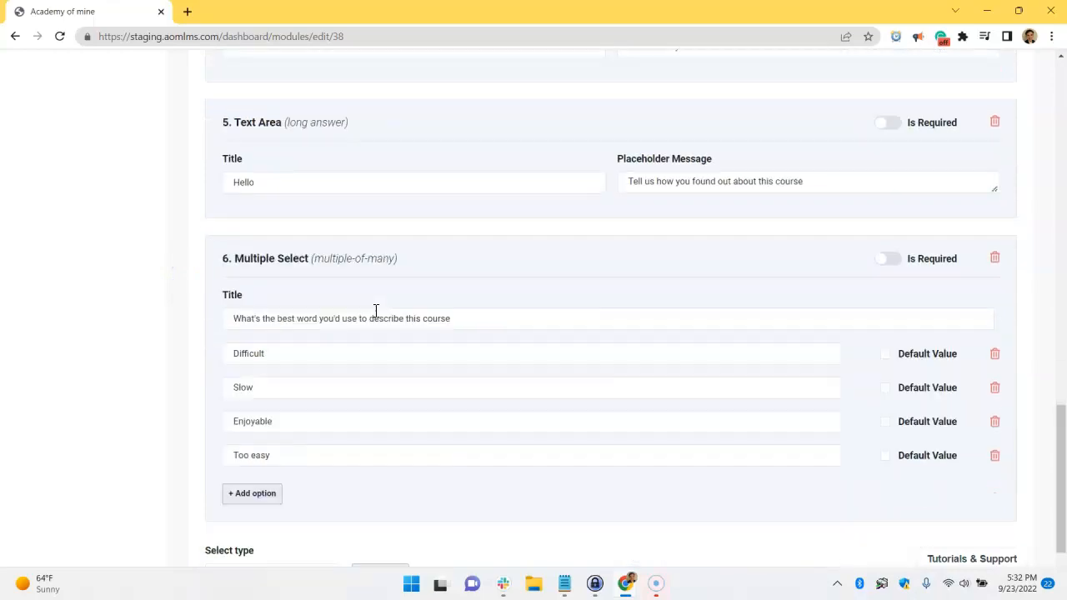
pyautogui.scroll(2, 376, 309)
pyautogui.click(372, 297)
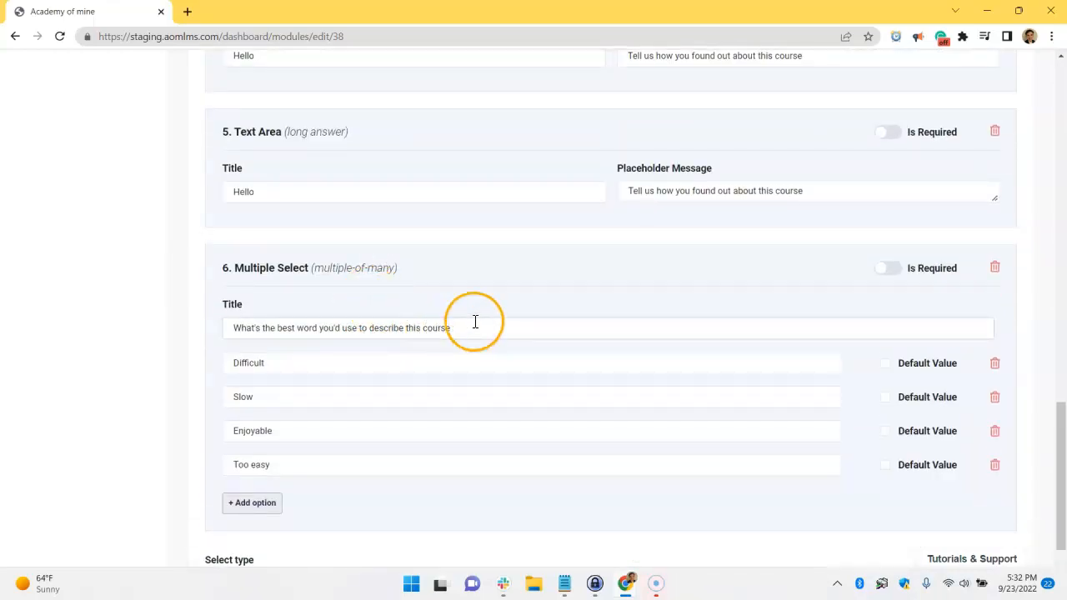
pyautogui.moveTo(474, 324); pyautogui.dragTo(174, 320)
pyautogui.click(284, 358)
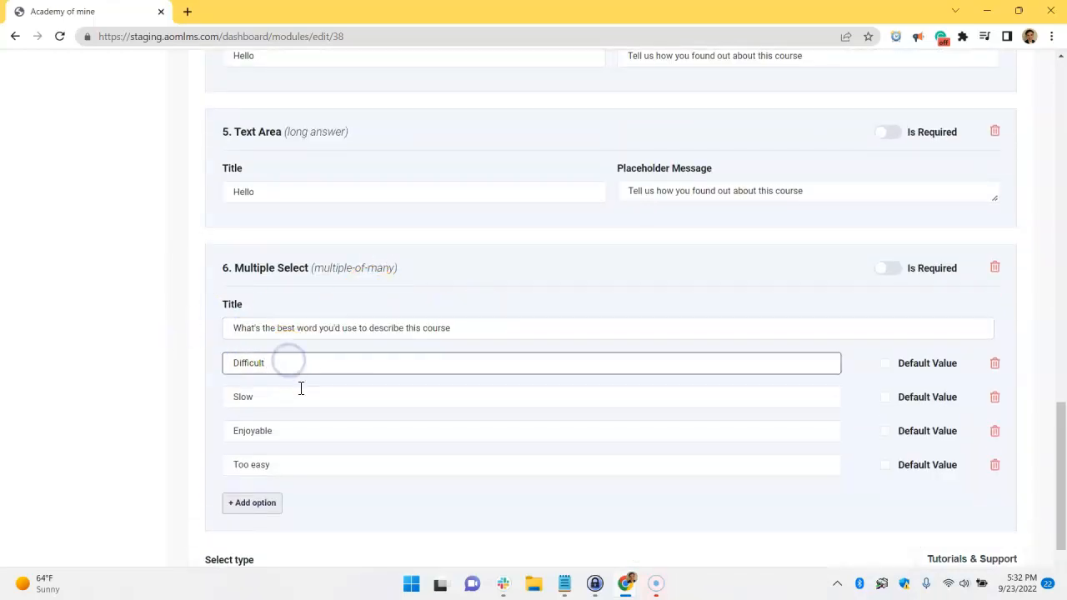
pyautogui.click(300, 392)
pyautogui.click(318, 437)
pyautogui.click(327, 470)
pyautogui.click(458, 332)
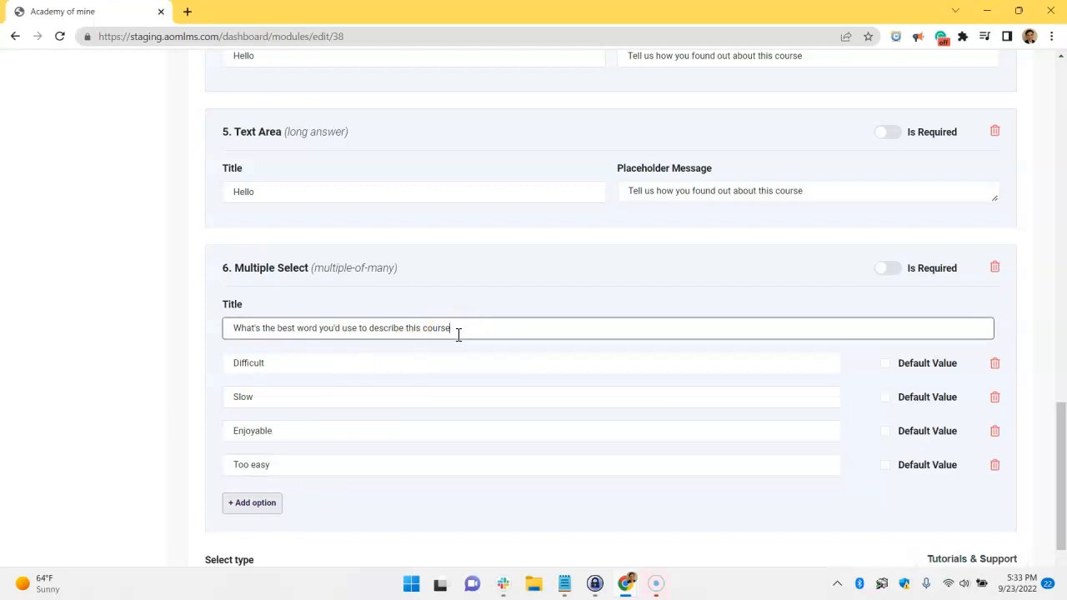
pyautogui.click(366, 359)
pyautogui.click(363, 389)
pyautogui.click(369, 430)
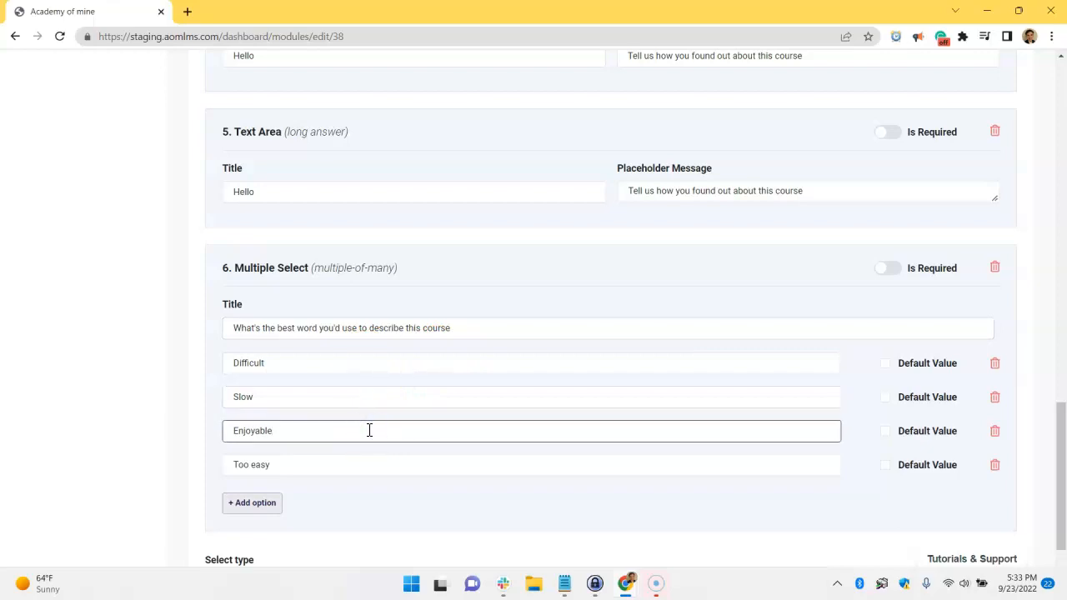
pyautogui.click(386, 471)
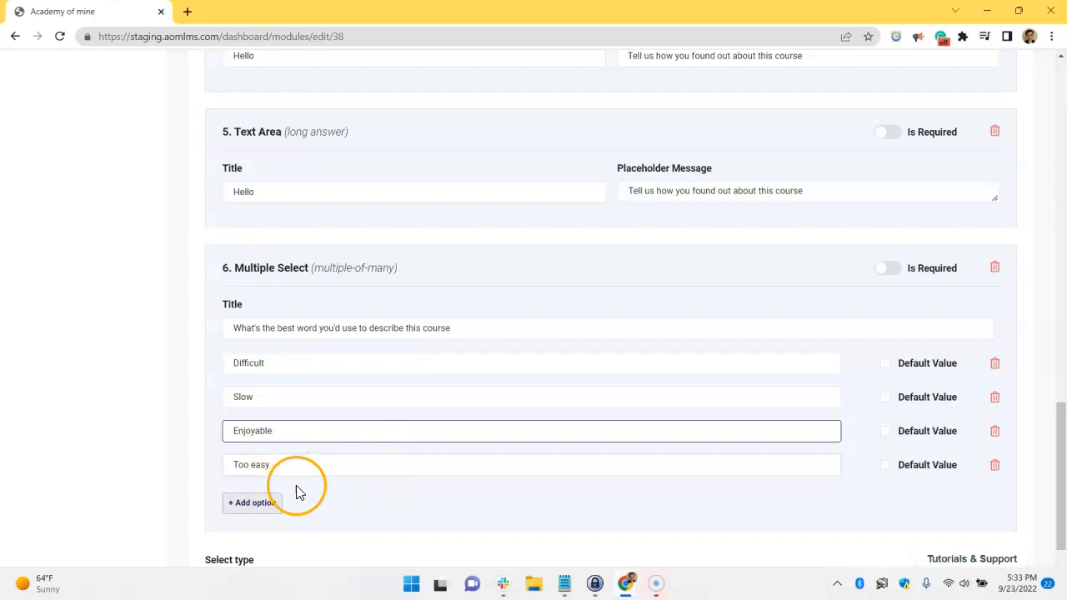
# Review the Drop Down question "Which type of activity was your favorite?", including its title and answer options
pyautogui.scroll(15, 250, 500)
pyautogui.scroll(3, 209, 505)
pyautogui.scroll(-1, 209, 506)
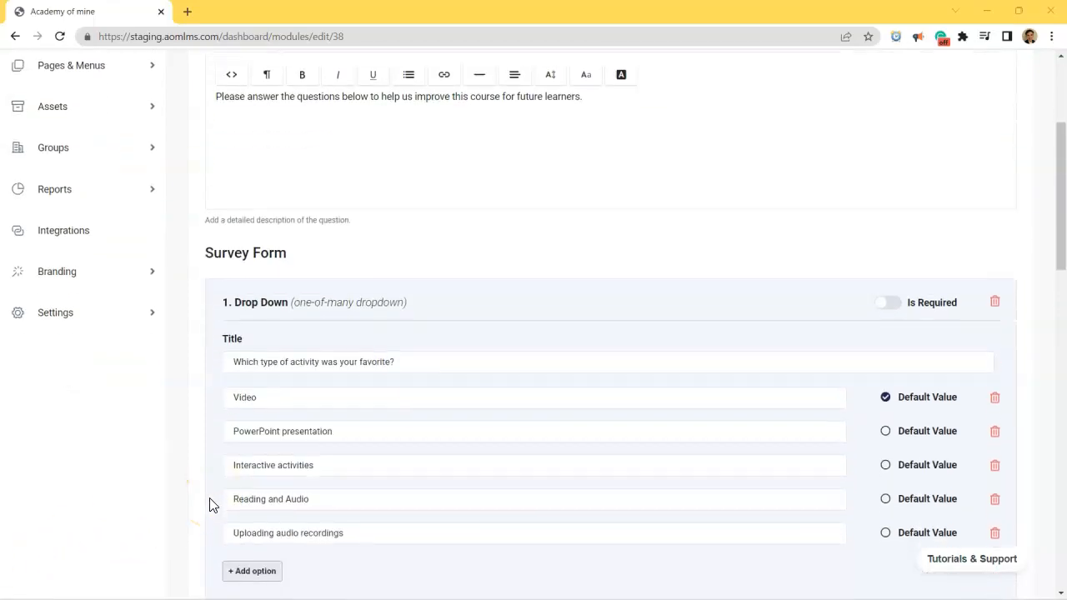
pyautogui.scroll(-1, 209, 505)
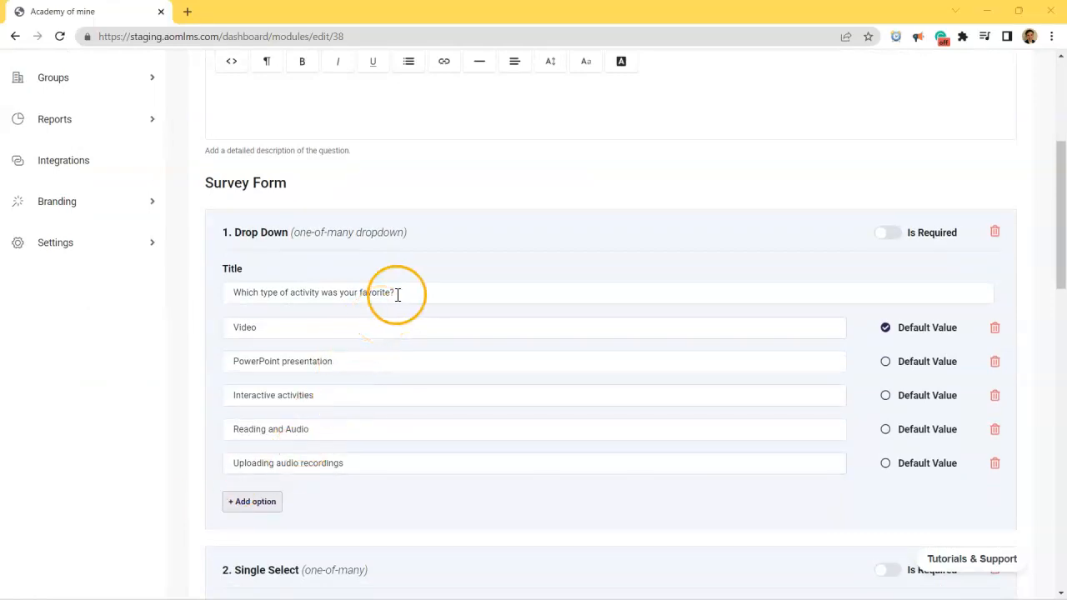
pyautogui.moveTo(419, 292); pyautogui.dragTo(211, 311)
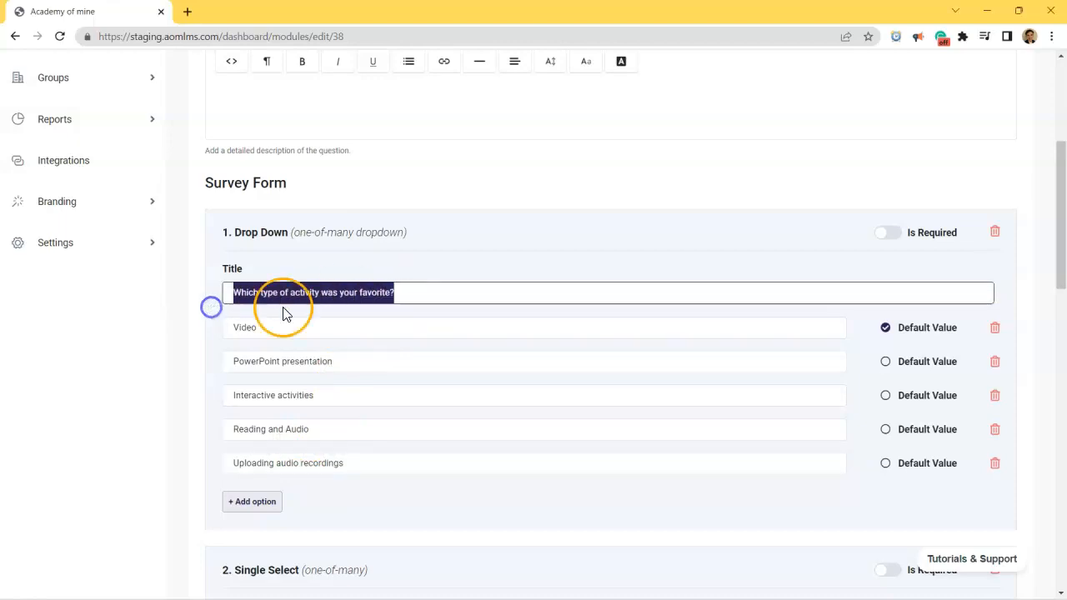
pyautogui.click(418, 292)
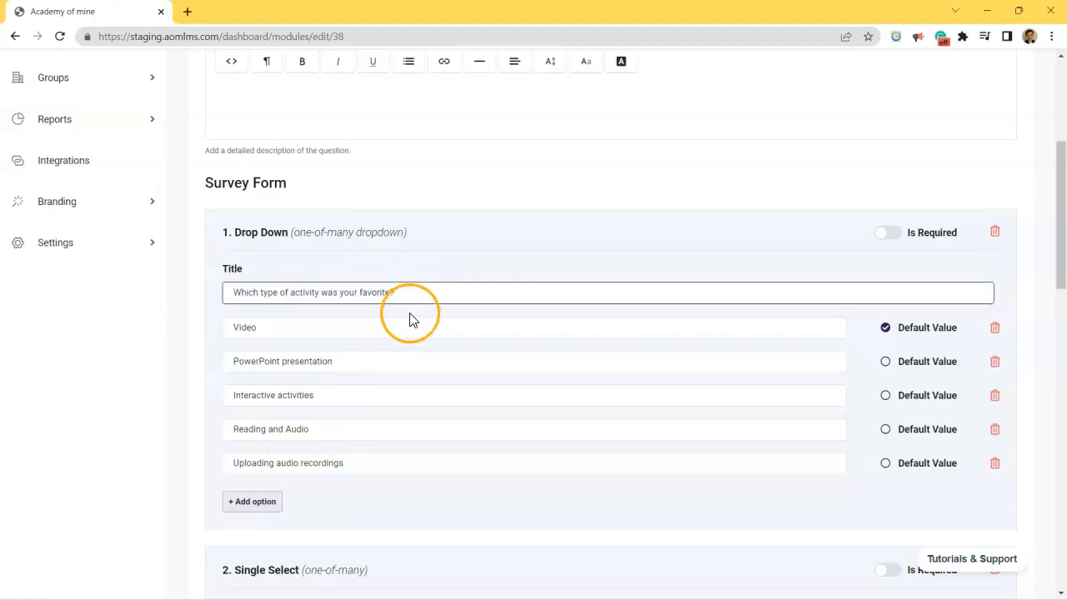
pyautogui.click(384, 345)
pyautogui.click(379, 336)
pyautogui.press('Tab')
pyautogui.press('Tab')
pyautogui.press('Tab')
pyautogui.press('Tab')
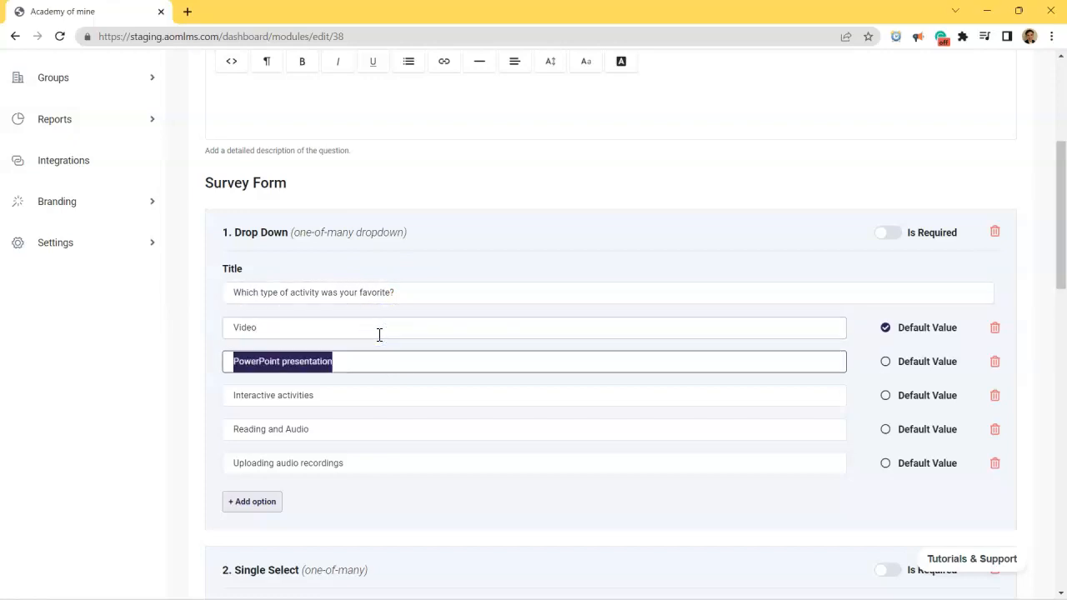
pyautogui.click(474, 521)
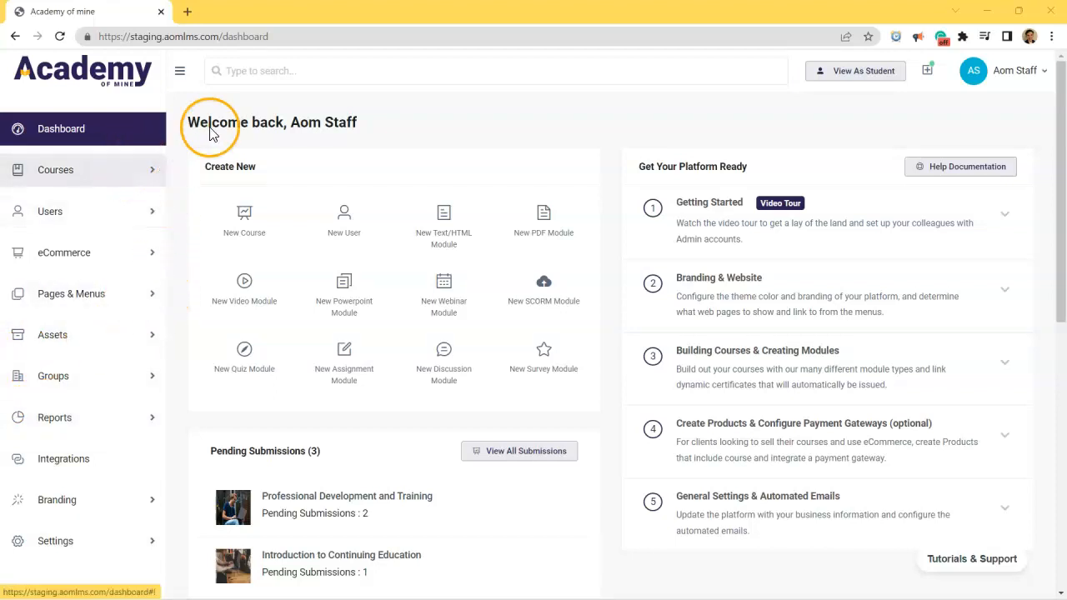
# Open the management page of the course "Professional Development and Training" from the list of all courses
pyautogui.click(108, 184)
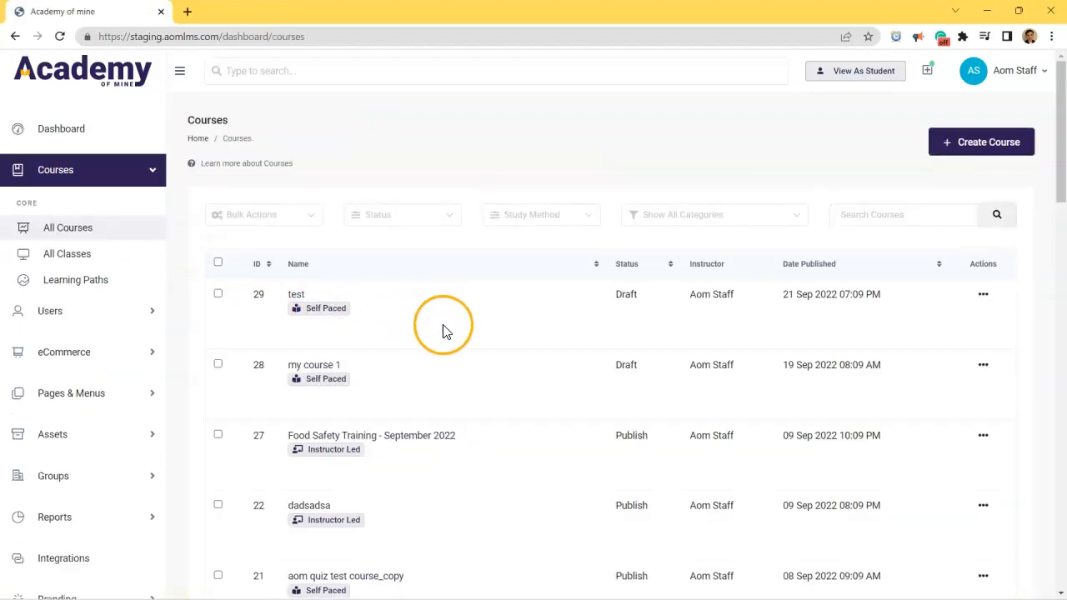
pyautogui.scroll(-5, 438, 330)
pyautogui.scroll(-10, 442, 332)
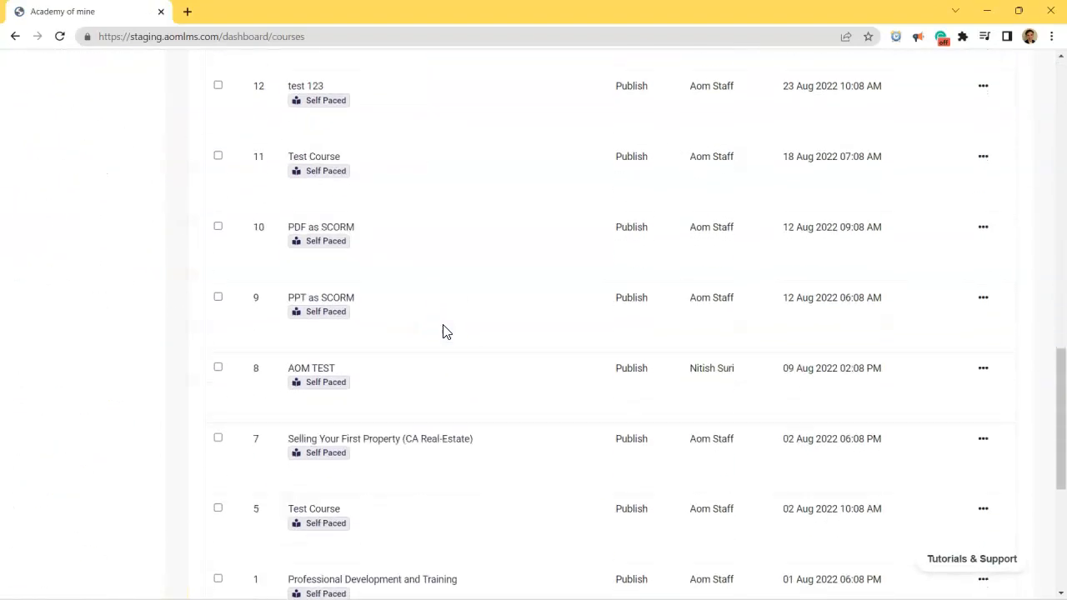
pyautogui.scroll(-3, 411, 401)
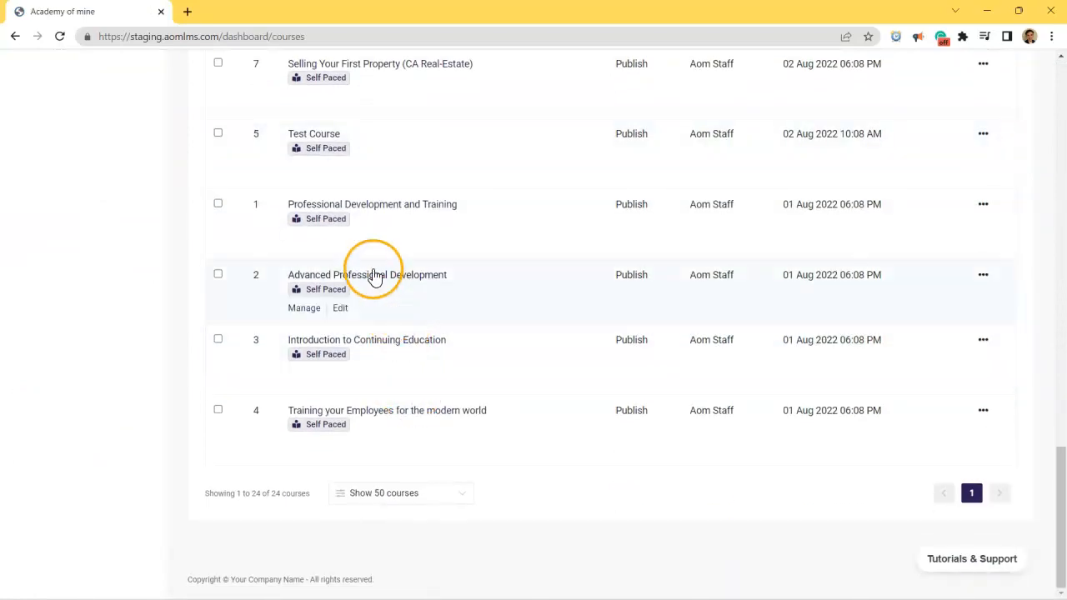
pyautogui.scroll(1, 371, 270)
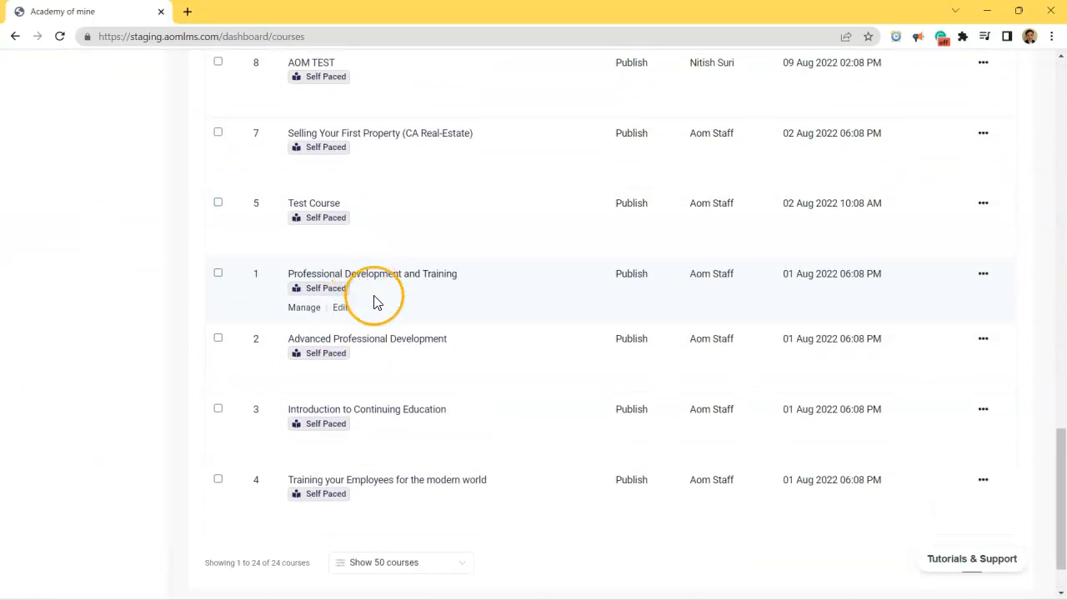
pyautogui.click(983, 275)
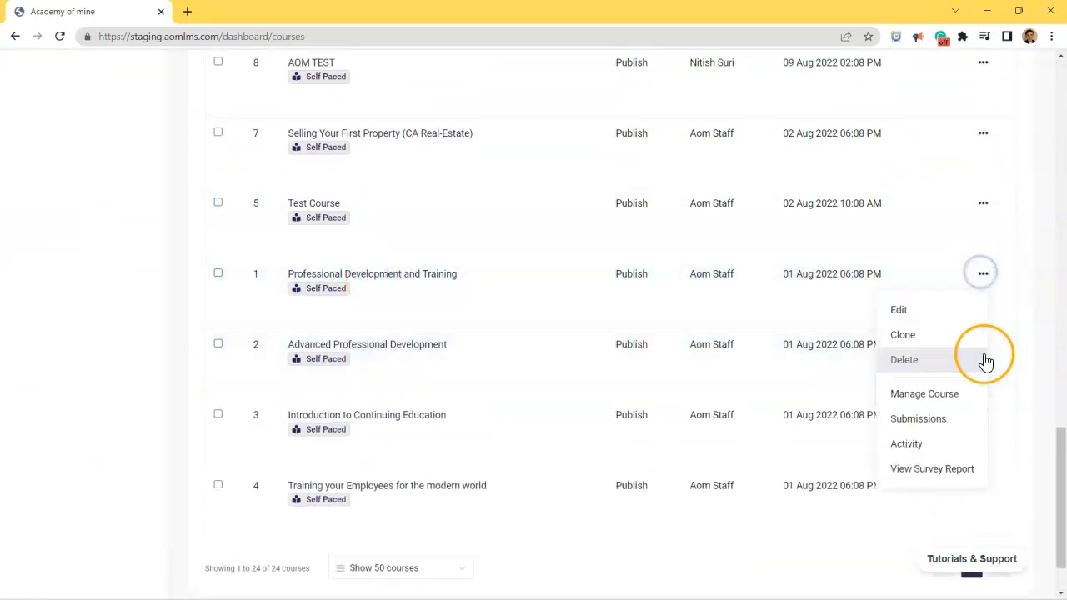
pyautogui.click(959, 392)
# Find the demo student among the course's enrolled users and open that student's course progress
pyautogui.scroll(-4, 533, 362)
pyautogui.scroll(-3, 560, 304)
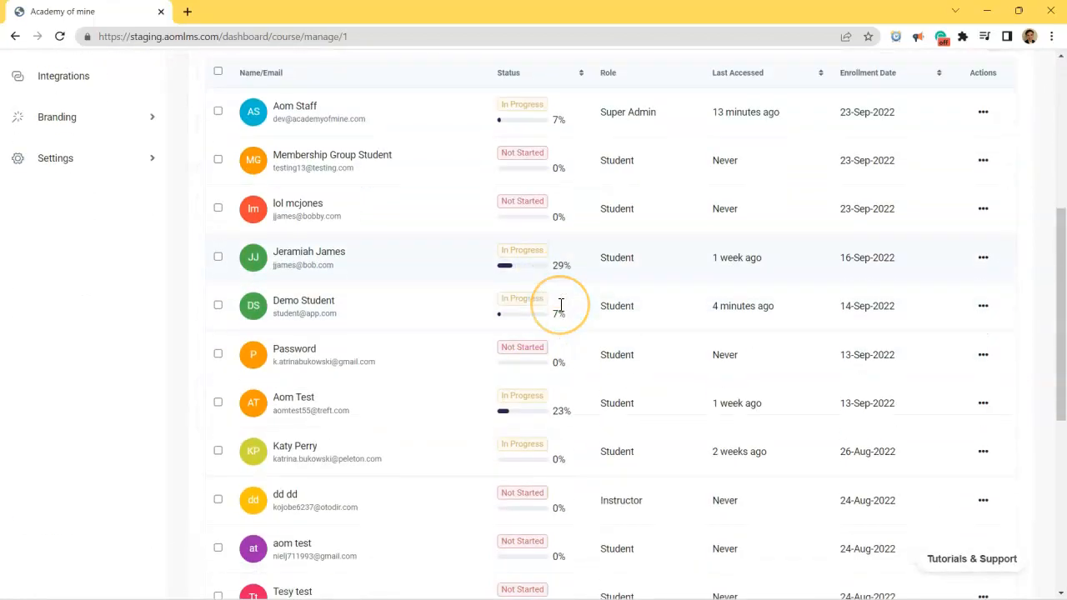
pyautogui.scroll(2, 560, 303)
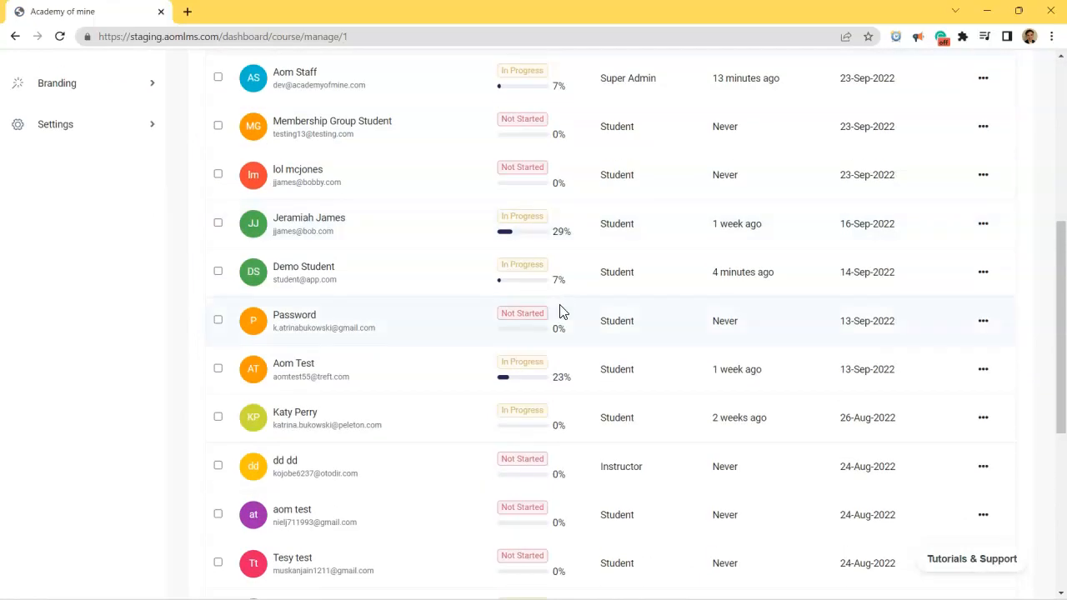
pyautogui.scroll(1, 560, 303)
pyautogui.click(519, 284)
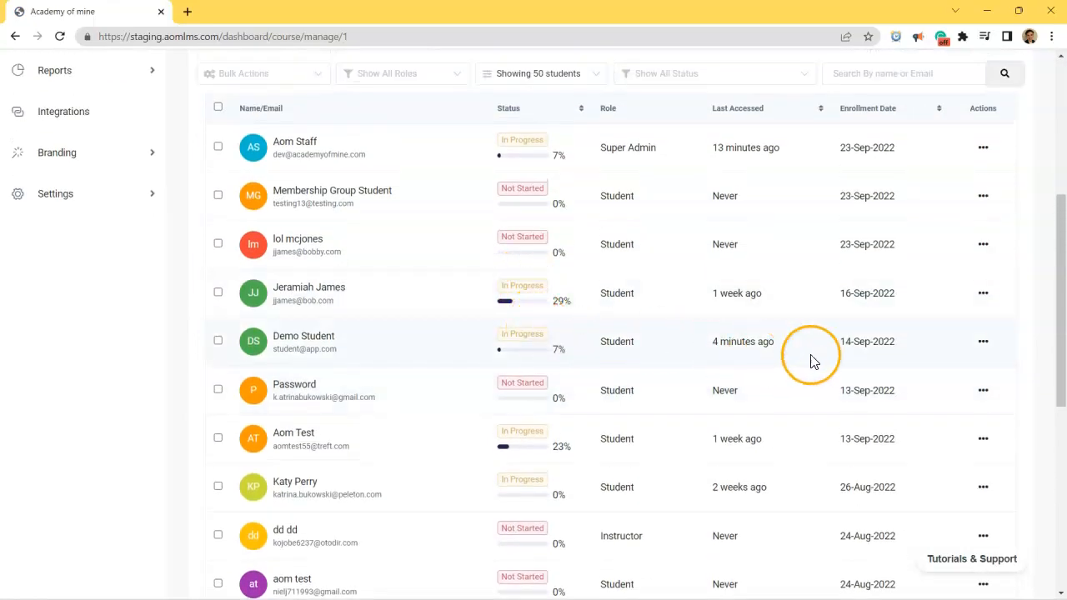
pyautogui.click(985, 346)
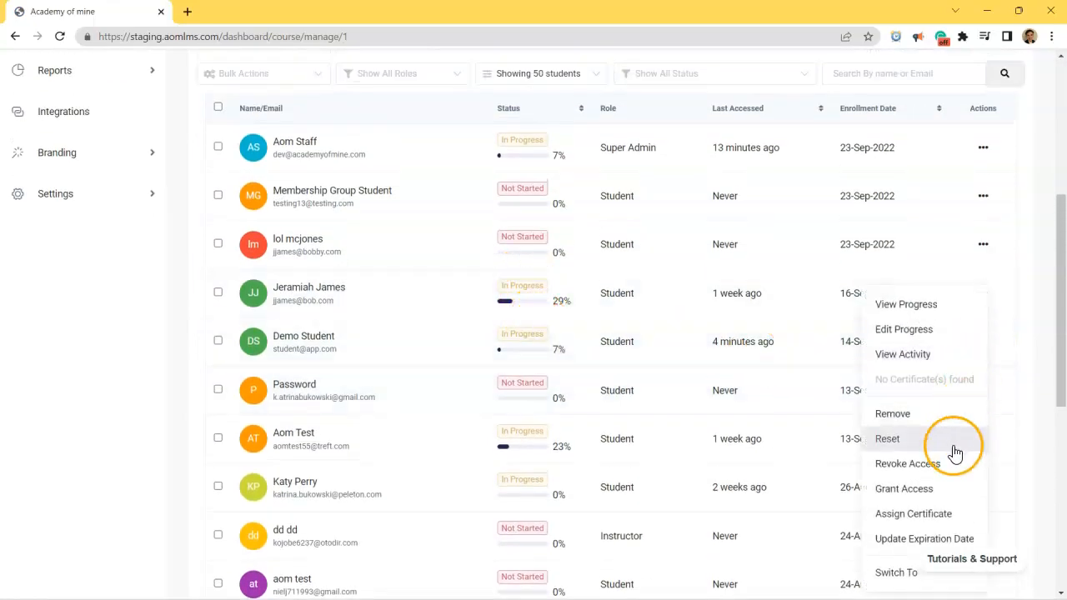
pyautogui.click(913, 304)
pyautogui.scroll(-2, 502, 309)
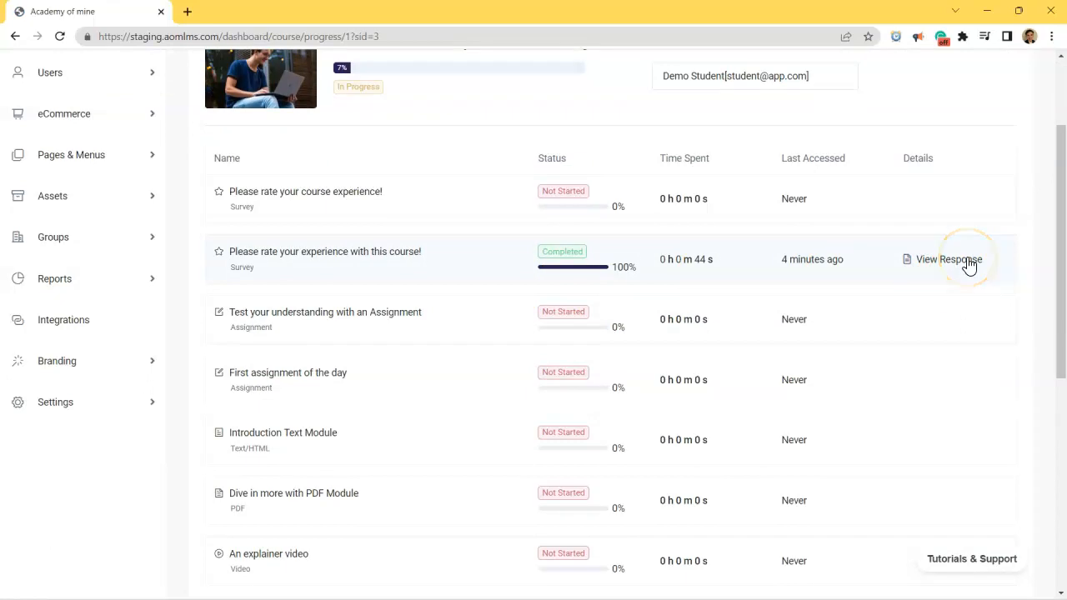
# View the student's response to the survey "Please rate your experience with this course!" and export the results
pyautogui.click(967, 260)
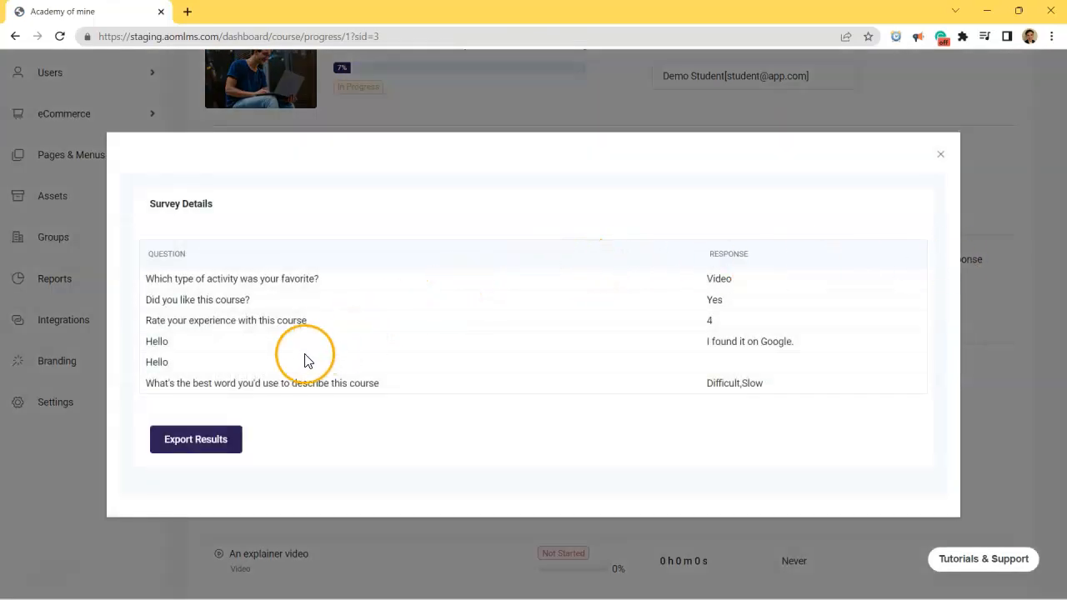
pyautogui.click(215, 442)
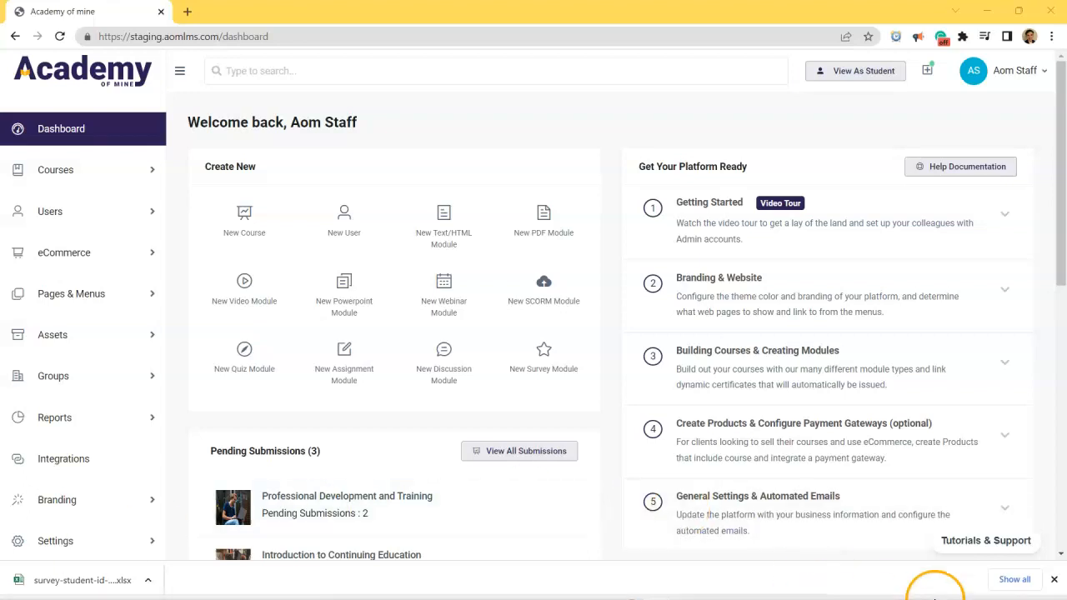
pyautogui.click(1053, 581)
# Open the Survey Report and expand the surveys of the course "Professional Development and Training"
pyautogui.scroll(-2, 55, 442)
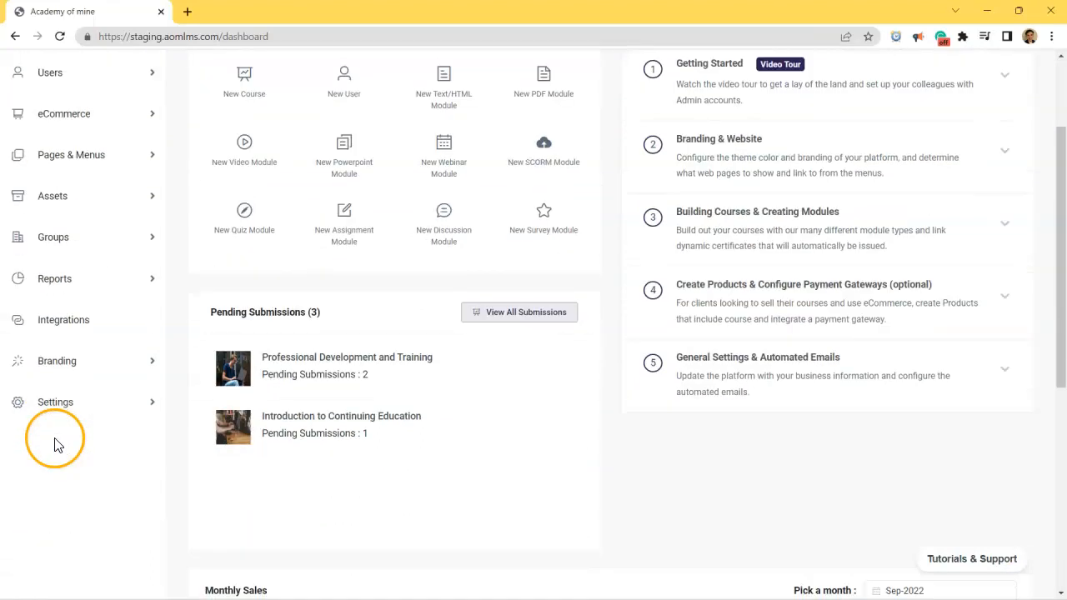
pyautogui.click(66, 278)
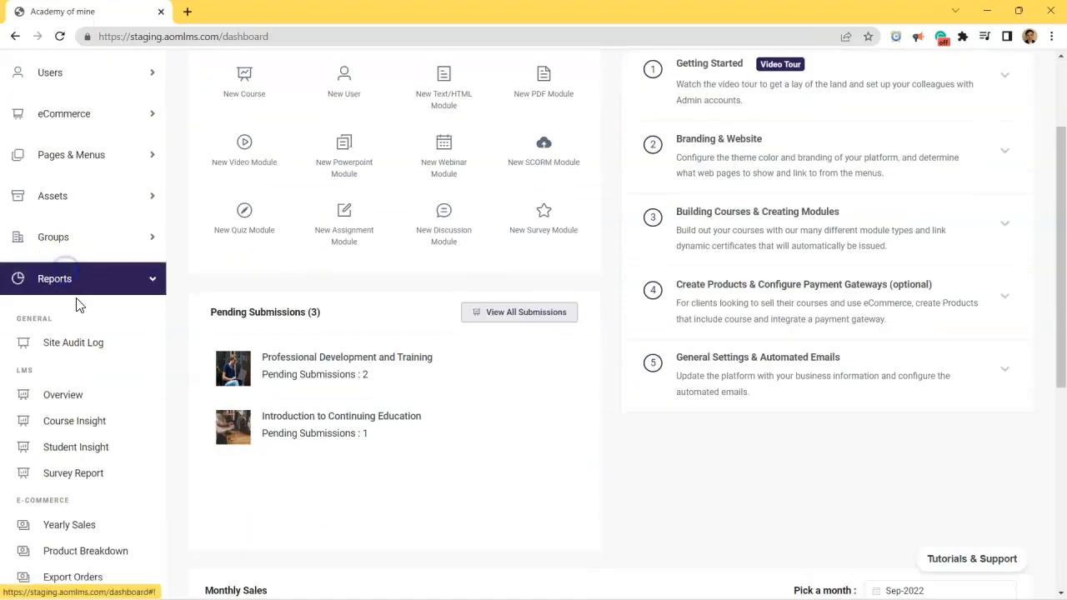
pyautogui.click(83, 490)
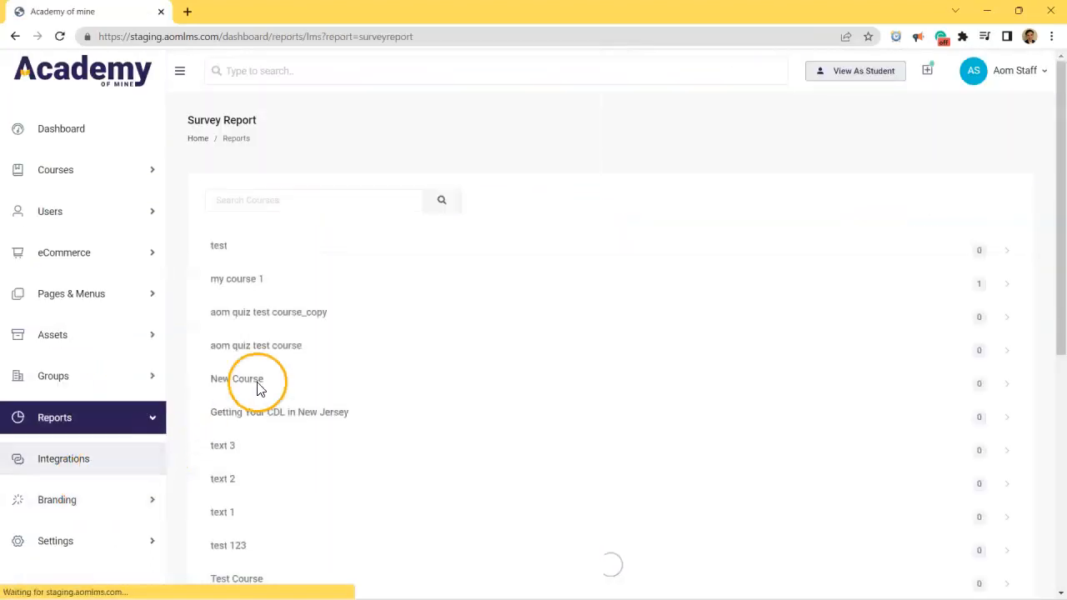
pyautogui.scroll(-3, 400, 338)
pyautogui.scroll(-2, 400, 340)
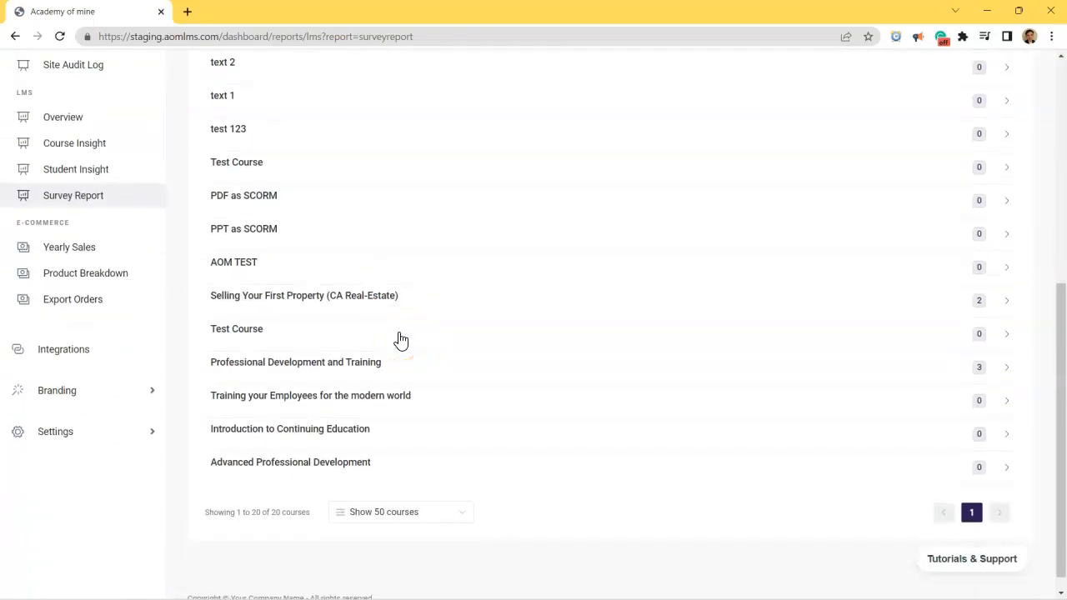
pyautogui.click(433, 365)
pyautogui.scroll(-1, 614, 374)
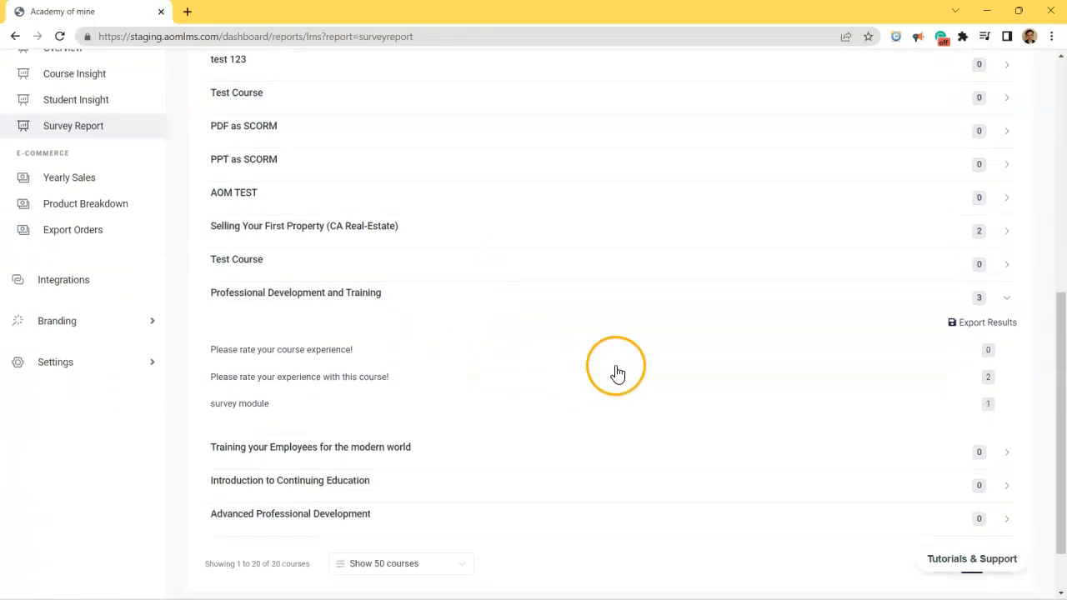
# Check the respondents of "Please rate your experience with this course!", go back to the course's survey list and export its results
pyautogui.click(843, 377)
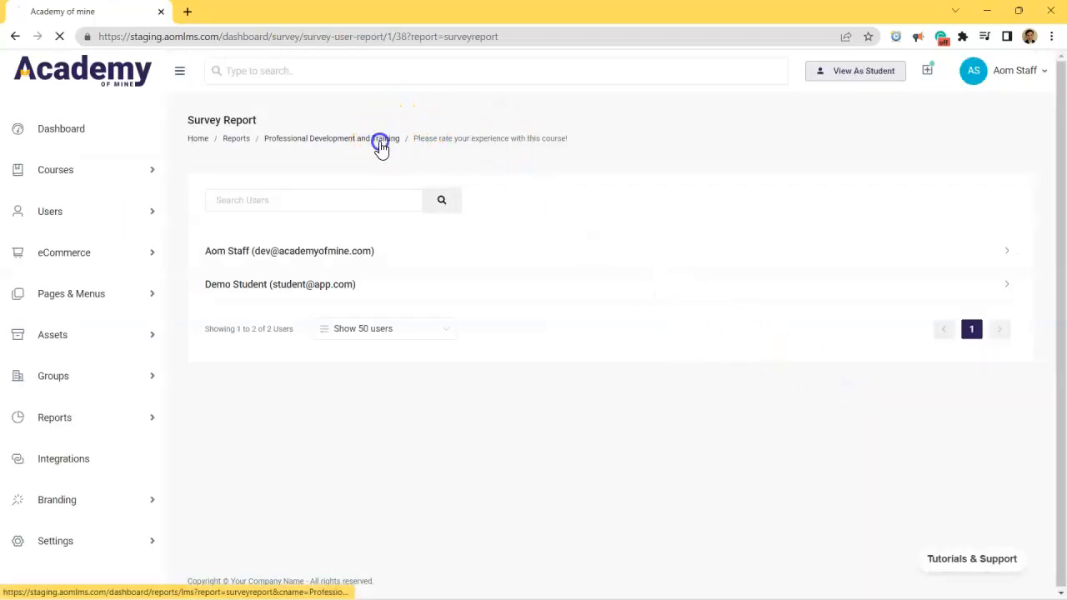
pyautogui.click(831, 254)
pyautogui.click(992, 278)
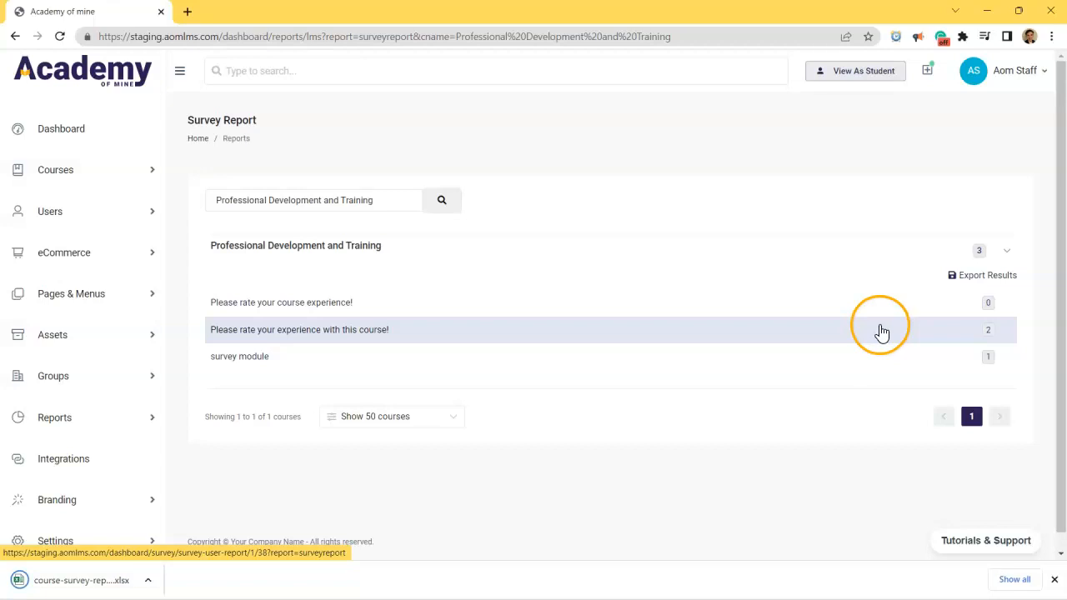
# Review both respondents' answers to the survey "Please rate your experience with this course!" and return to the dashboard
pyautogui.click(882, 331)
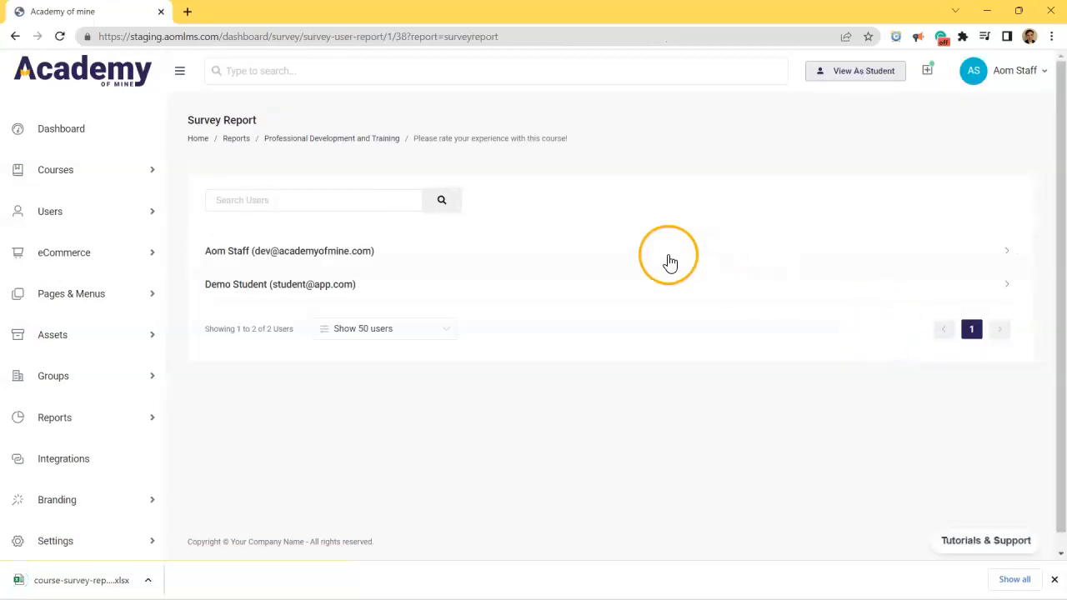
pyautogui.click(669, 248)
pyautogui.scroll(-2, 693, 315)
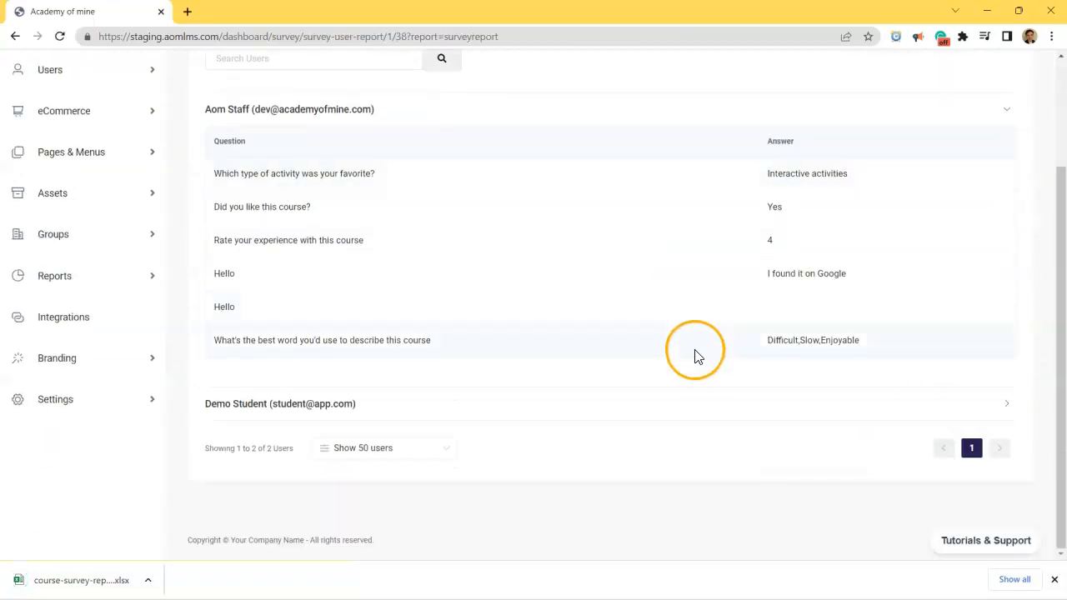
pyautogui.click(697, 403)
pyautogui.scroll(-3, 697, 405)
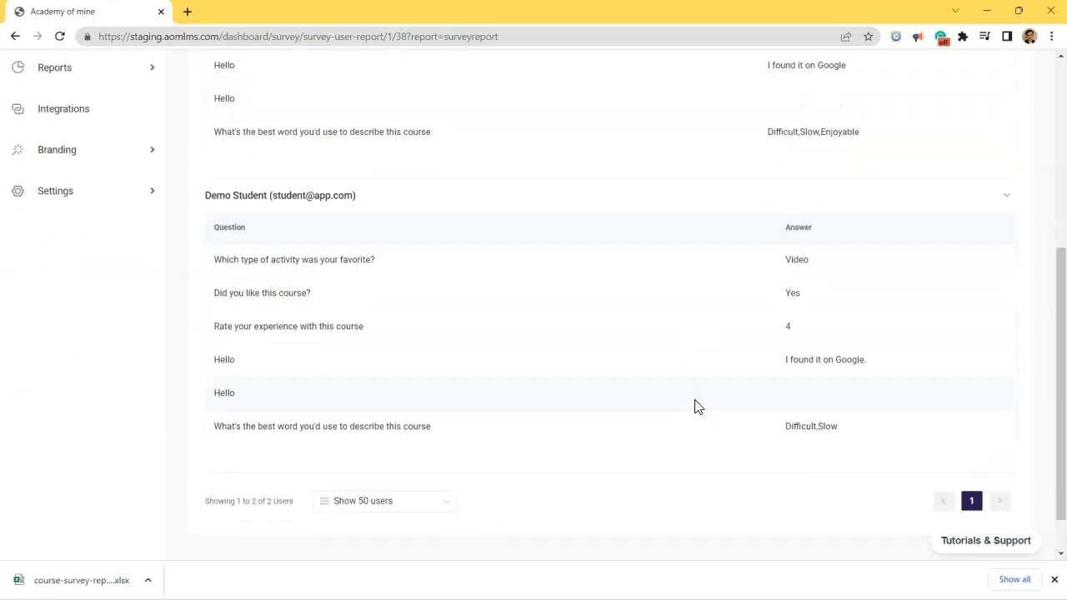
pyautogui.scroll(5, 250, 250)
pyautogui.click(84, 131)
pyautogui.scroll(-1, 87, 142)
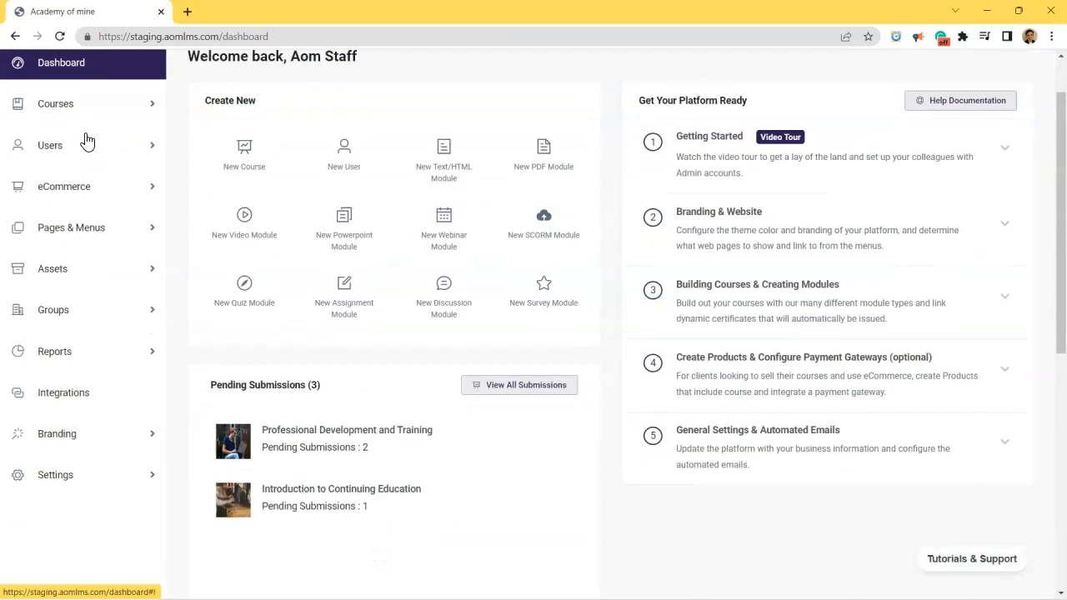
# From the course list, open the survey report of the course "Professional Development and Training" and expand its surveys
pyautogui.scroll(1, 70, 187)
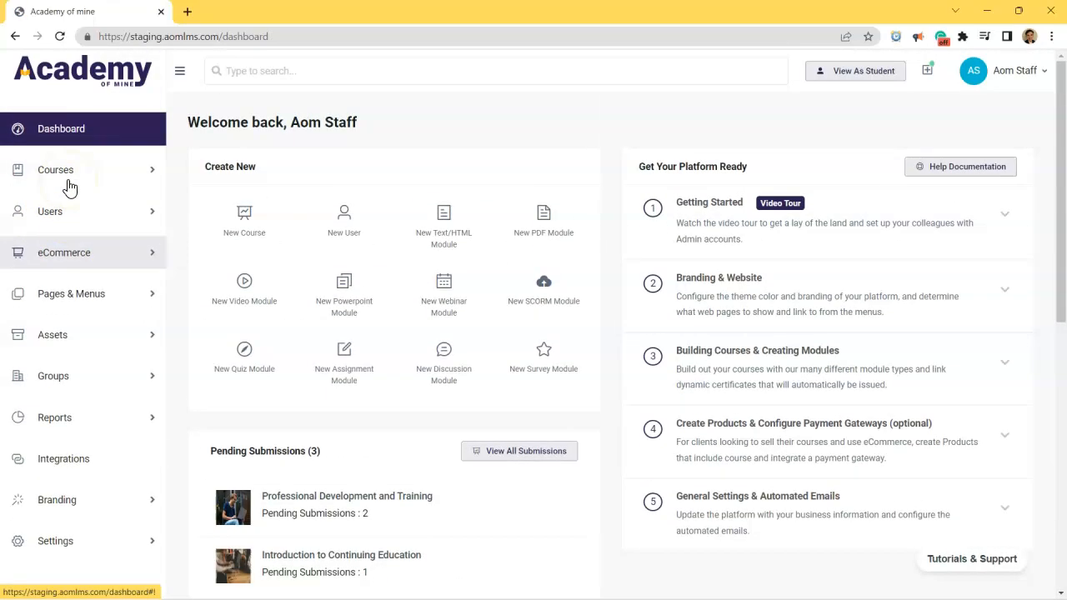
pyautogui.scroll(-1, 86, 234)
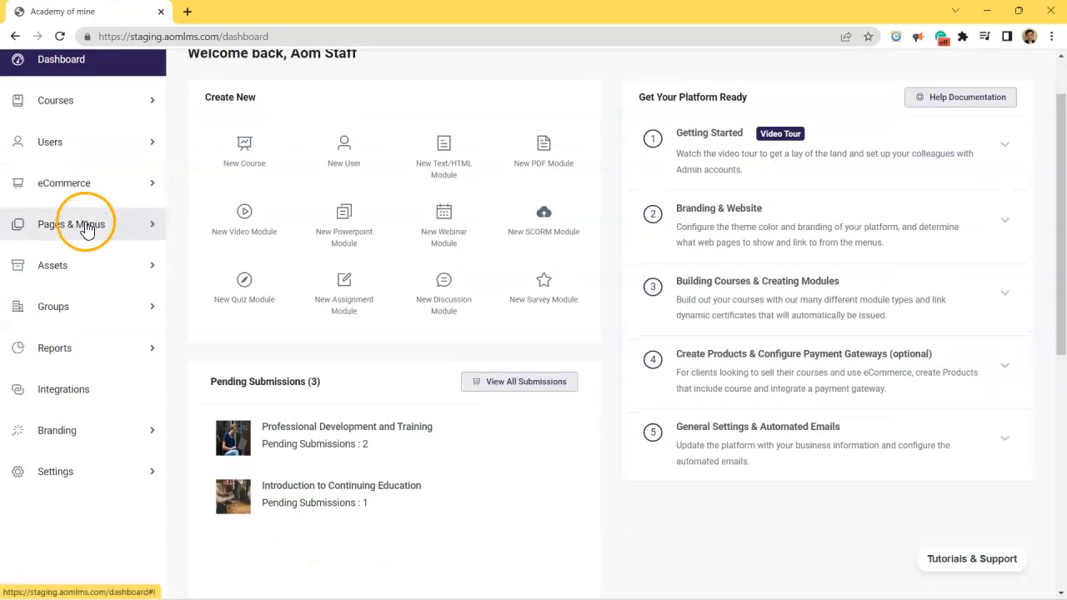
pyautogui.click(74, 103)
pyautogui.click(83, 170)
pyautogui.scroll(-5, 446, 364)
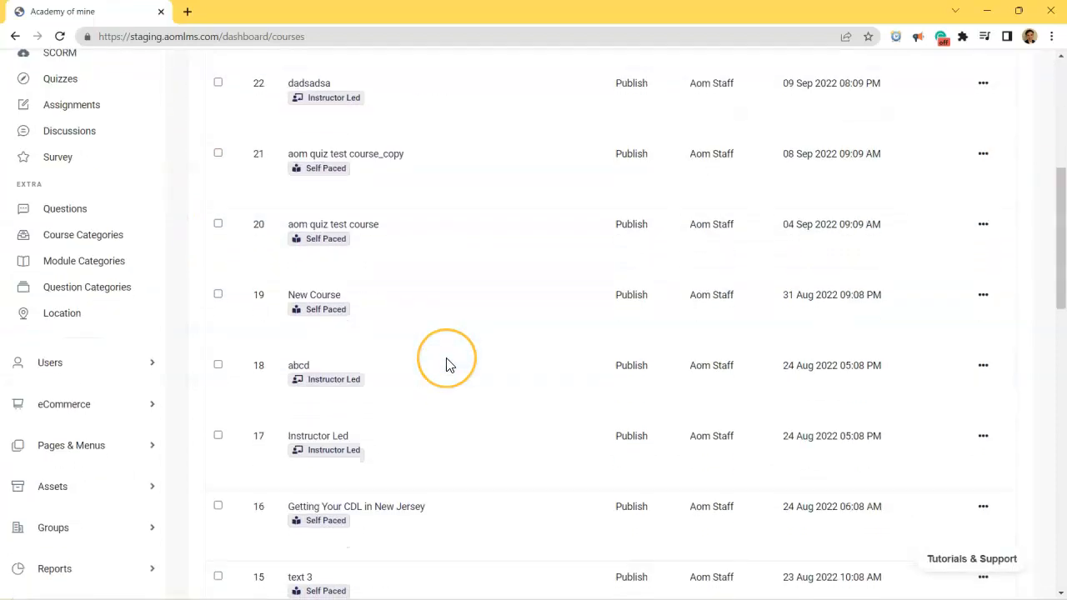
pyautogui.scroll(-15, 446, 365)
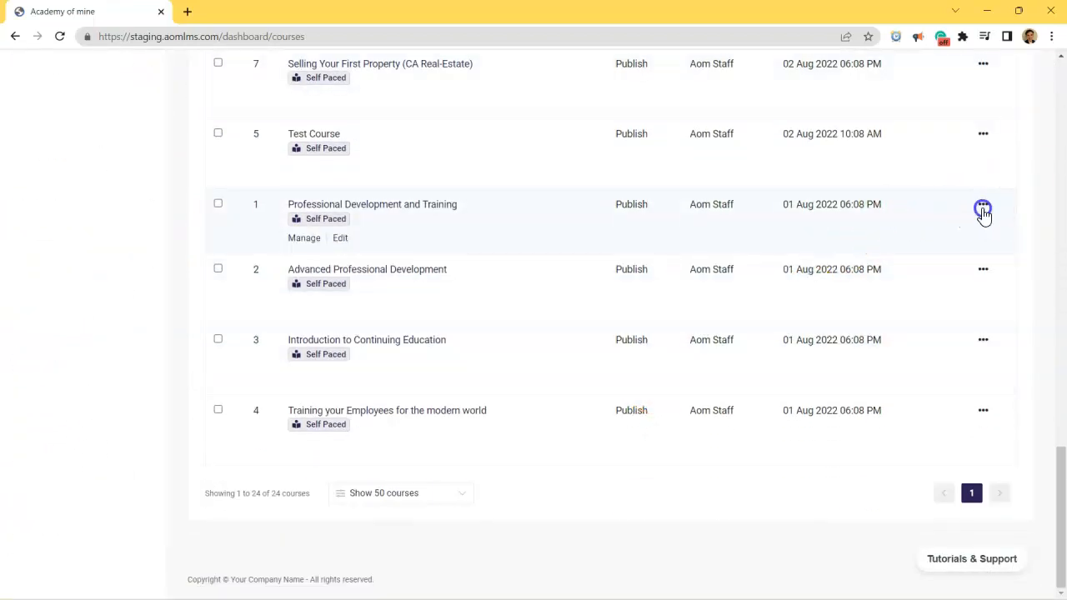
pyautogui.click(983, 209)
pyautogui.click(934, 397)
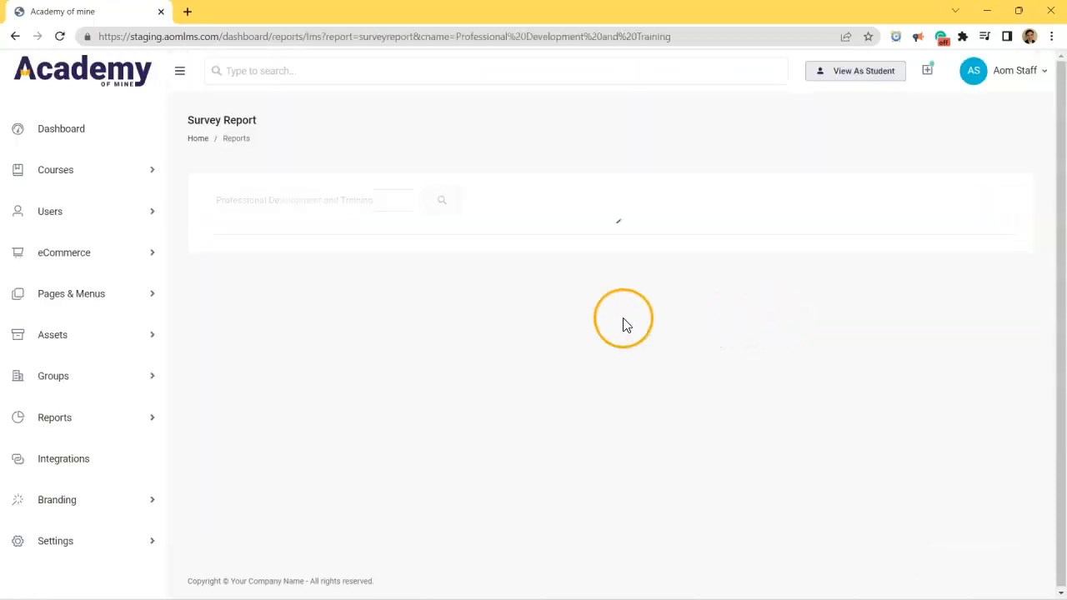
pyautogui.click(566, 265)
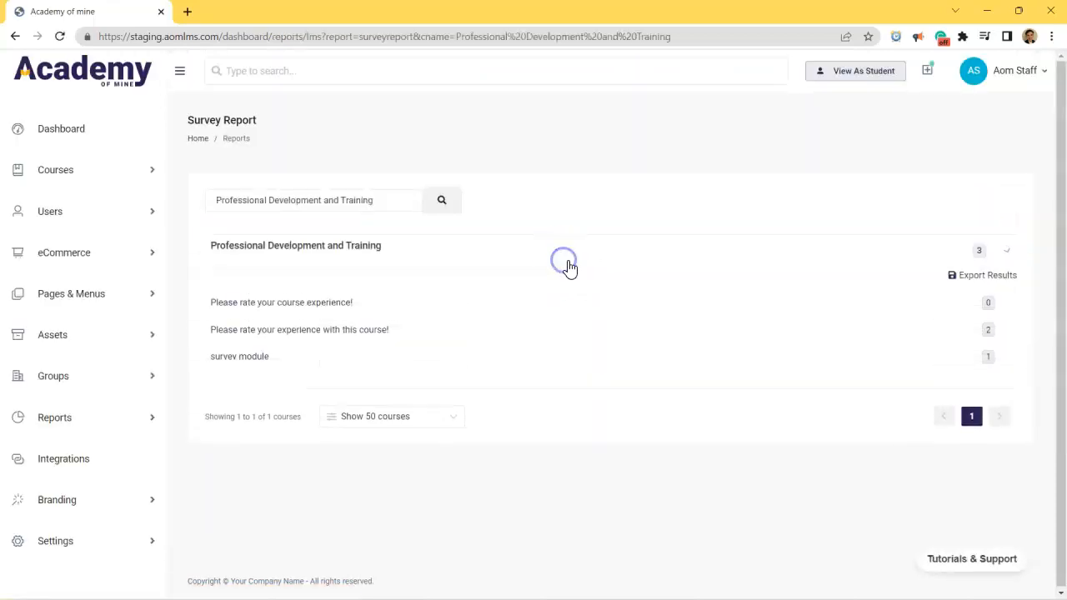
# Check who answered "Please rate your experience with this course!", return to the course's surveys and export the course's survey results
pyautogui.click(790, 335)
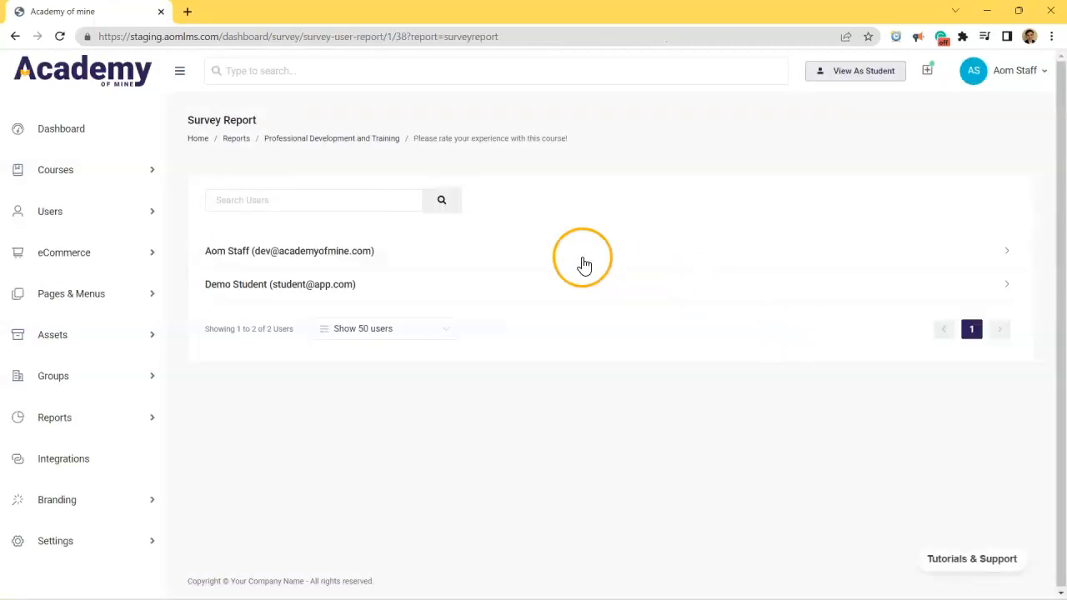
pyautogui.click(315, 140)
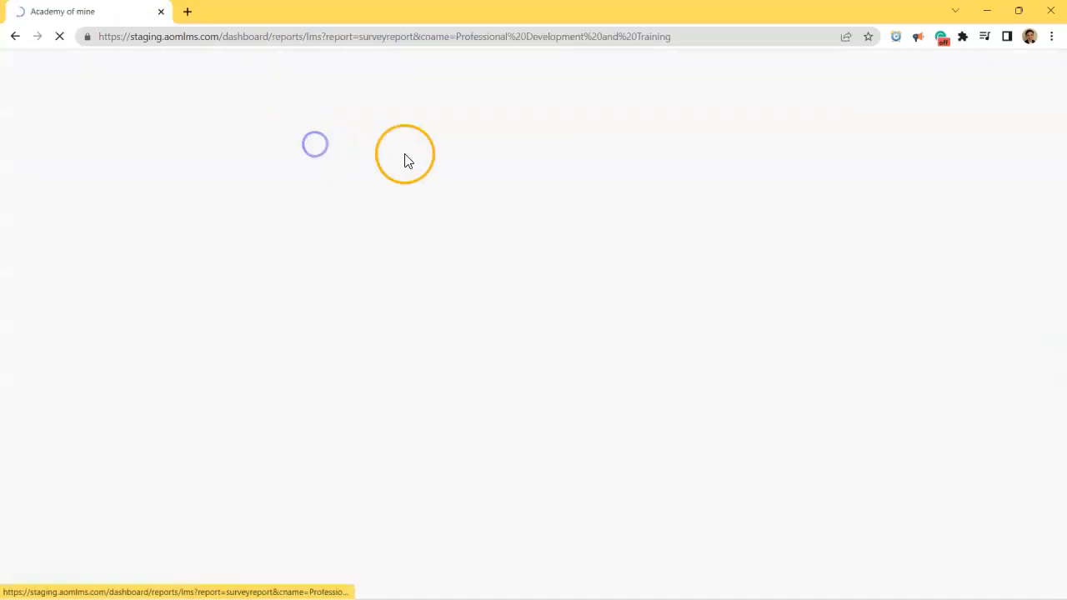
pyautogui.click(950, 248)
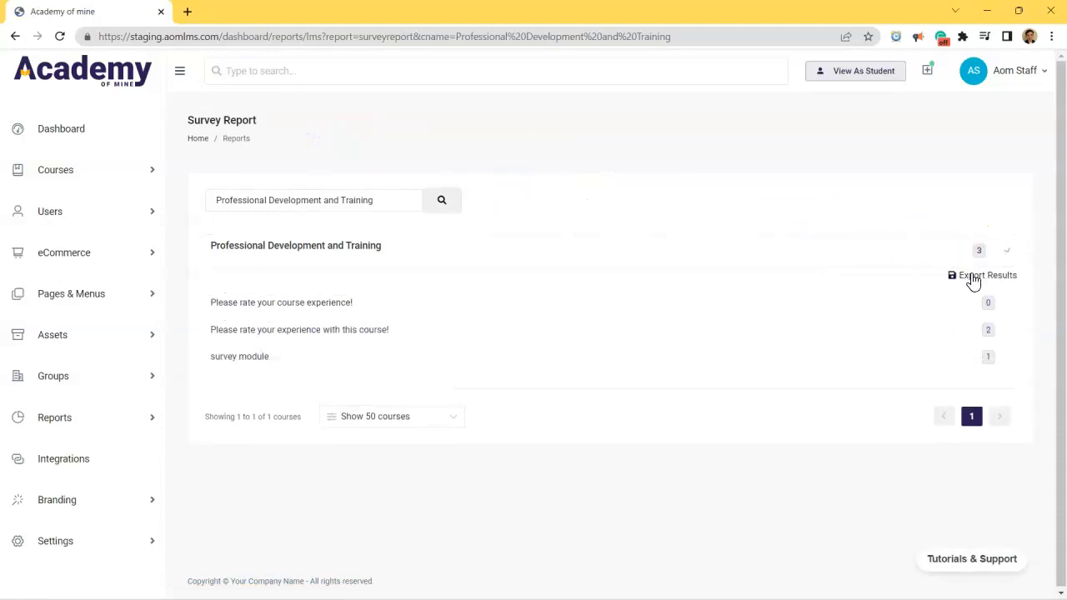
pyautogui.click(973, 278)
# Open the respondents of the survey "survey module" and view the respondent's question and answer
pyautogui.click(942, 360)
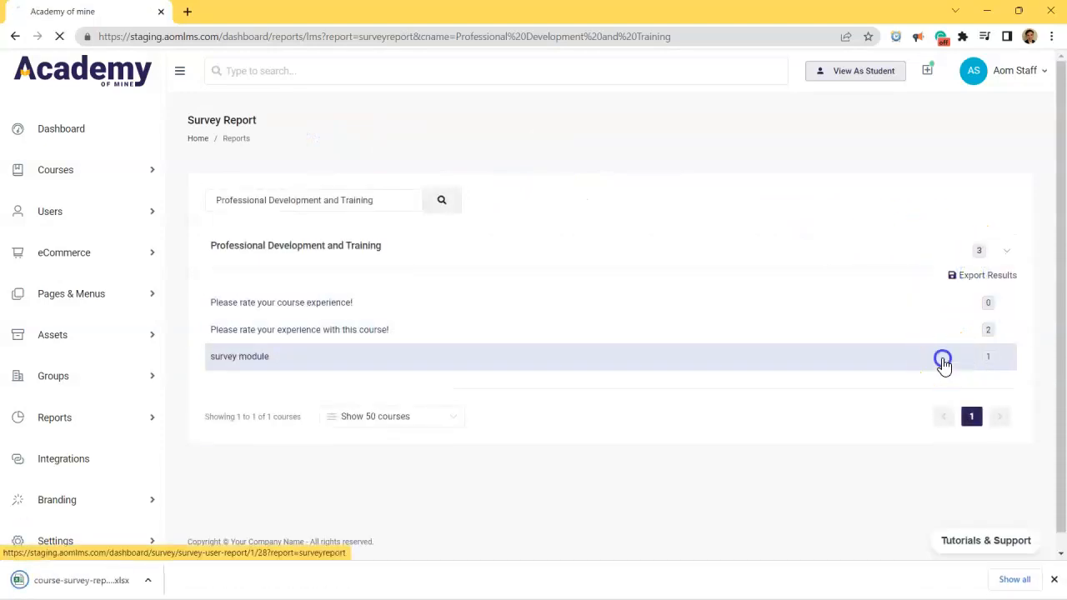
pyautogui.click(648, 253)
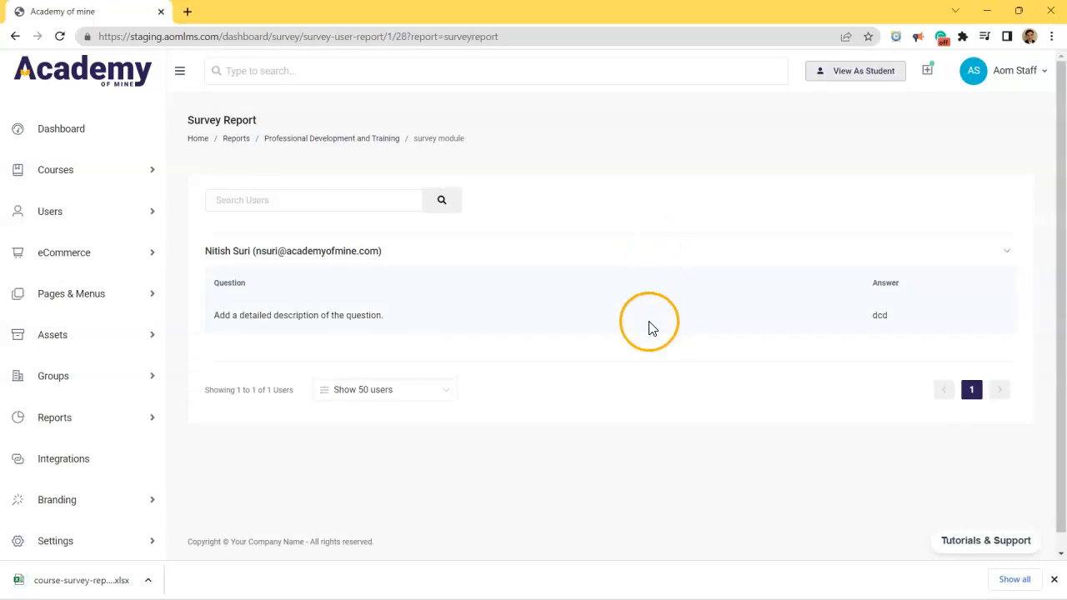
pyautogui.scroll(-1, 651, 327)
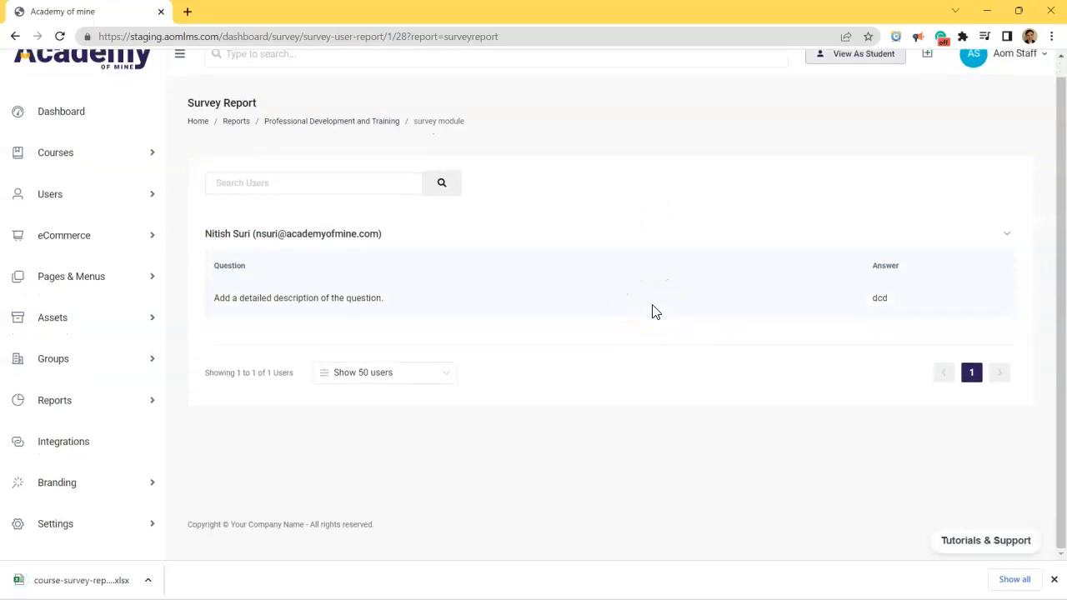
pyautogui.scroll(1, 654, 312)
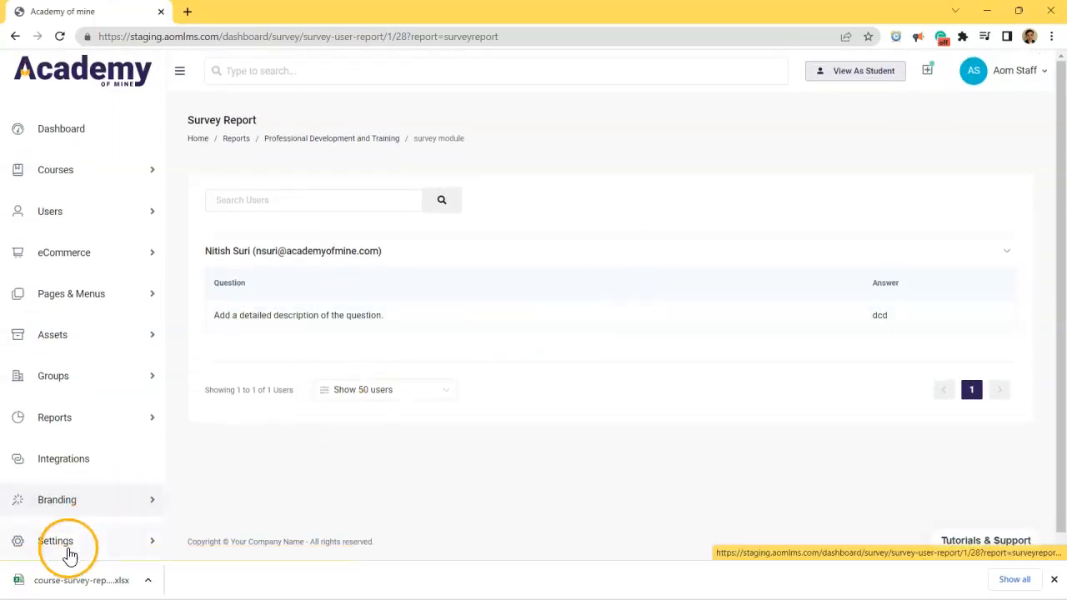